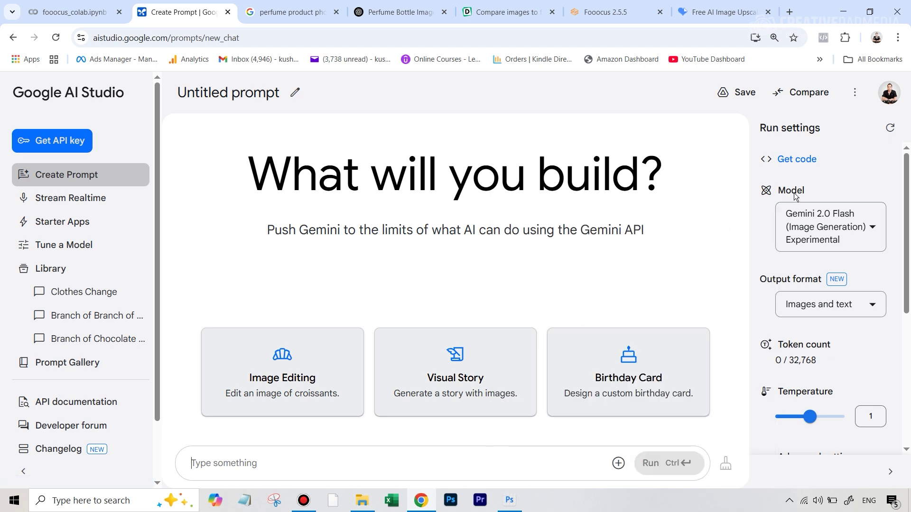
# Attach the gold perfume bottle photo to the prompt, then view the perfume product photography image results
pyautogui.moveTo(813, 224)
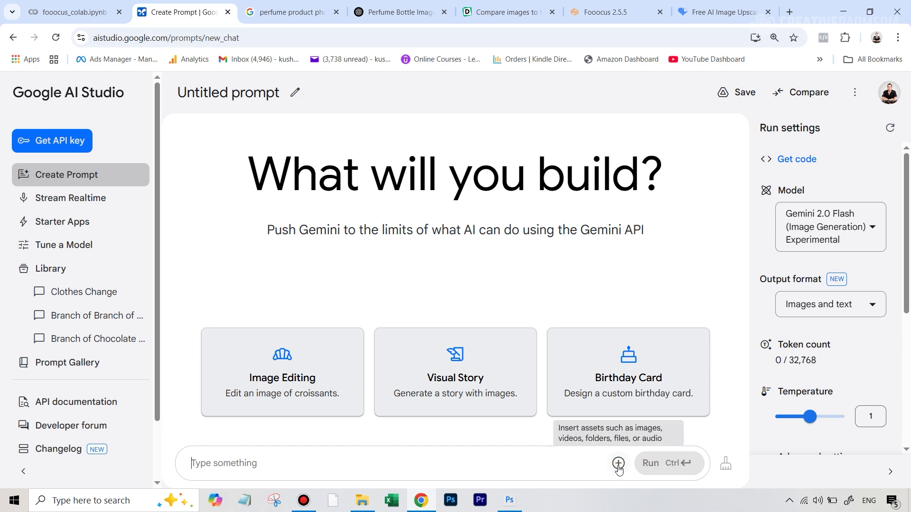
pyautogui.hotkey('ctrl', 'v')
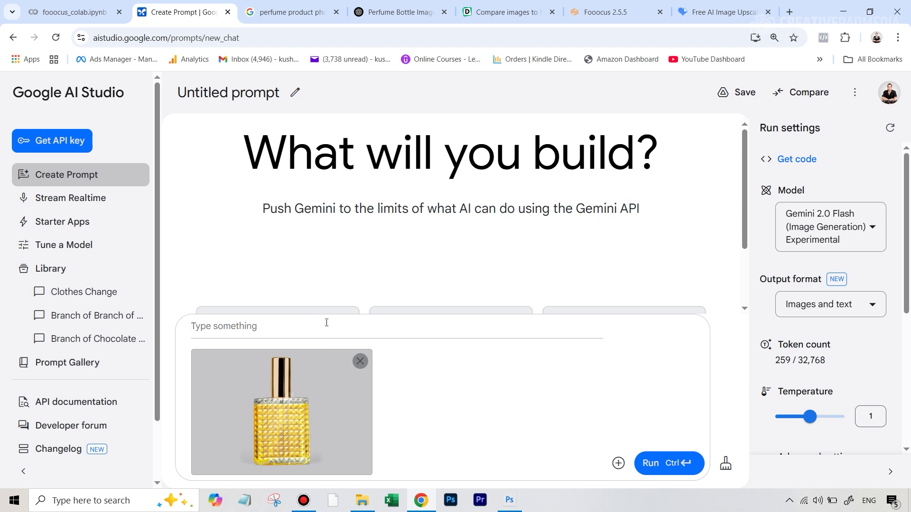
pyautogui.click(299, 12)
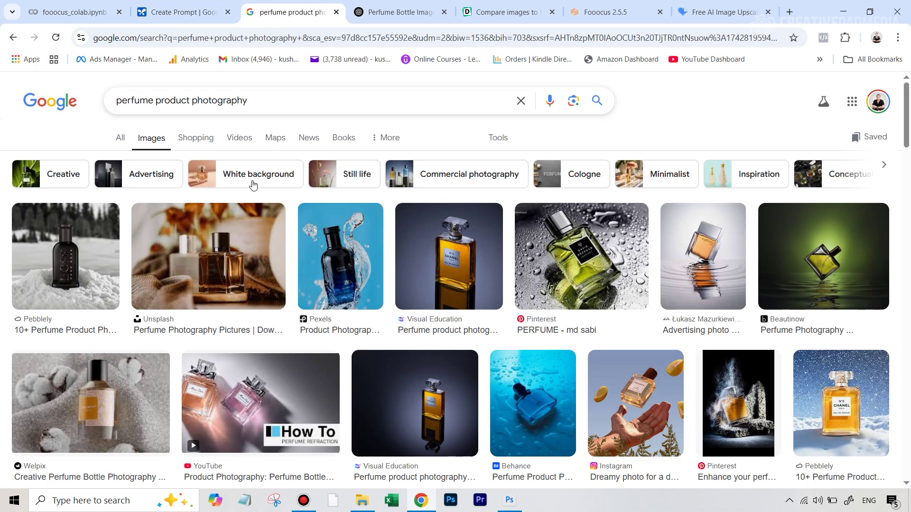
# Browse the perfume photography results, then return to the ChatGPT 'Perfume Bottle Image' conversation
pyautogui.scroll(-3, 361, 274)
pyautogui.scroll(-5, 362, 274)
pyautogui.scroll(-3, 539, 280)
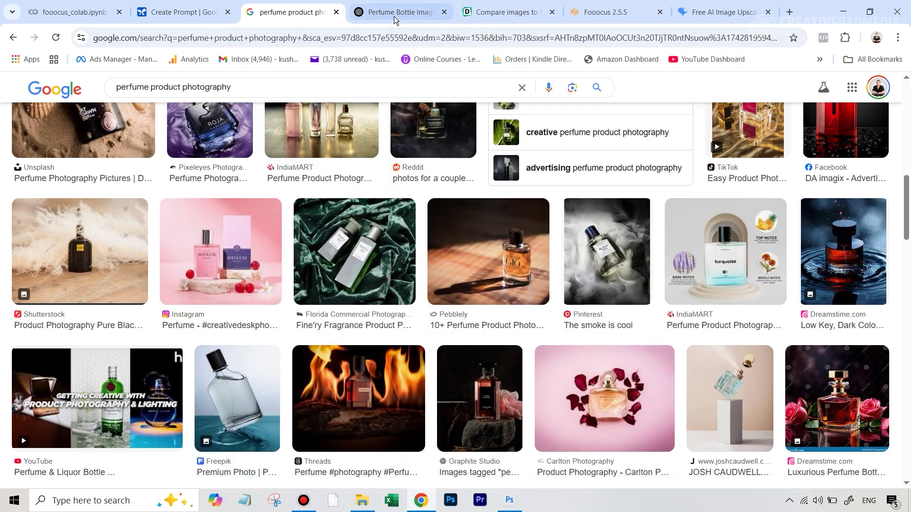
pyautogui.click(394, 14)
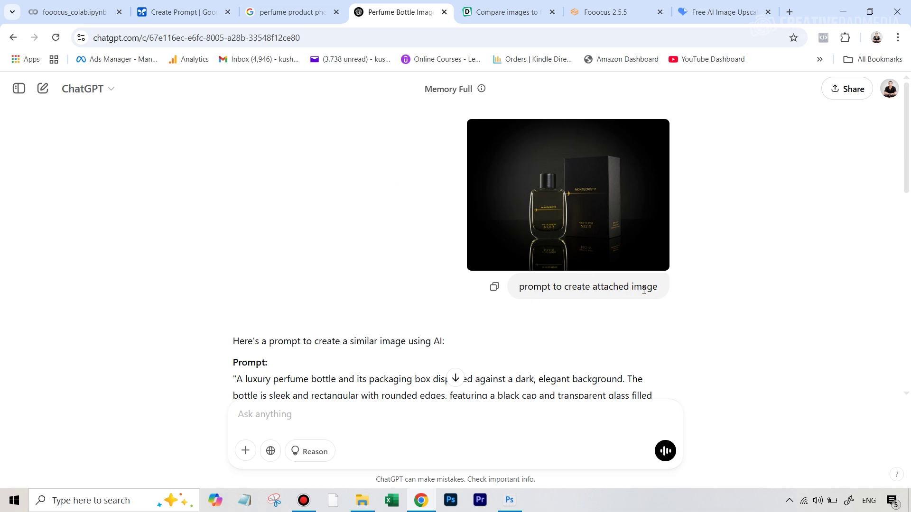
# Copy ChatGPT's modified prompt for the gold-textured bottle and box on deep black
pyautogui.scroll(-4, 644, 290)
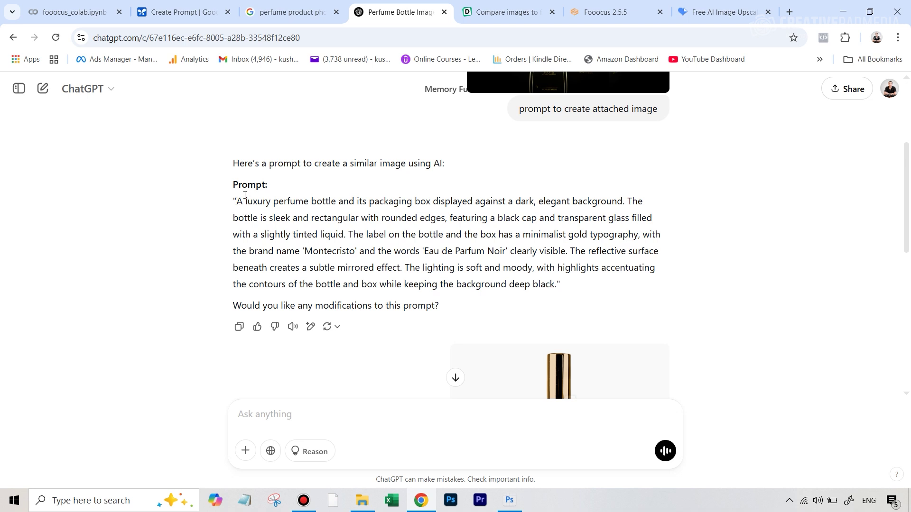
pyautogui.scroll(4, 482, 237)
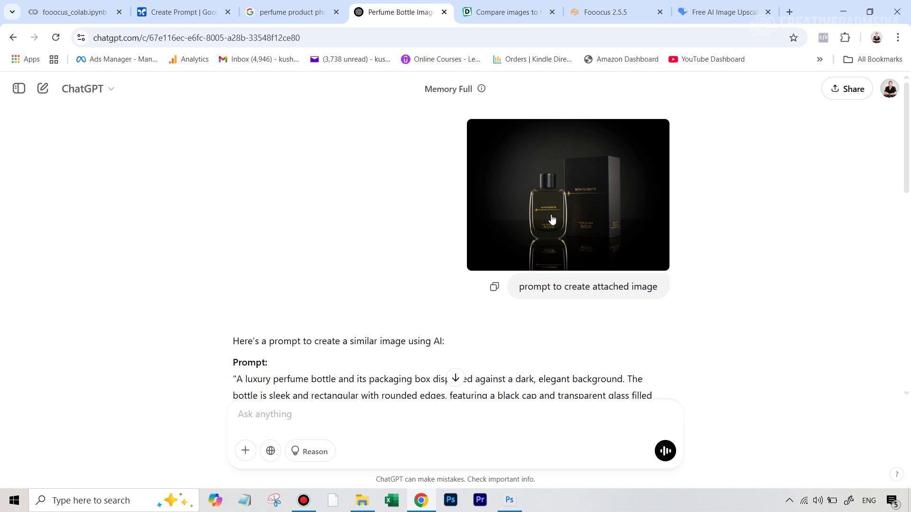
pyautogui.scroll(-3, 410, 321)
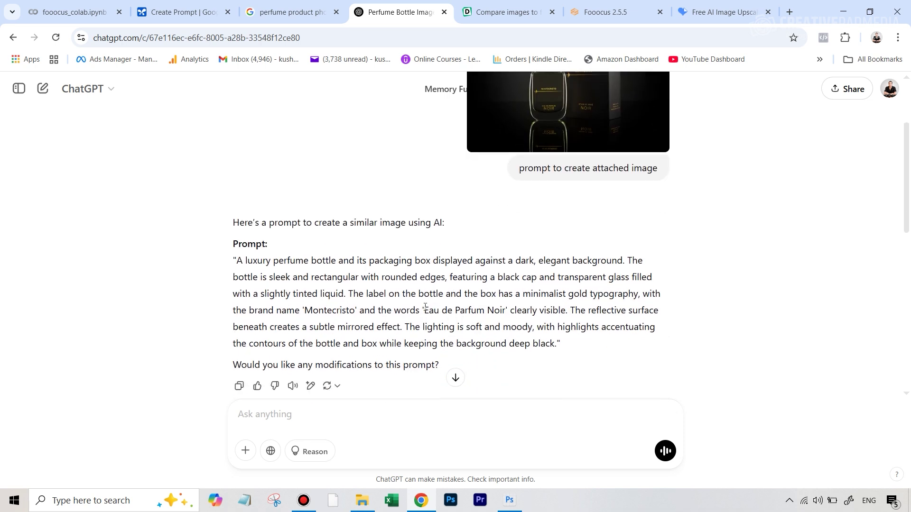
pyautogui.scroll(3, 558, 256)
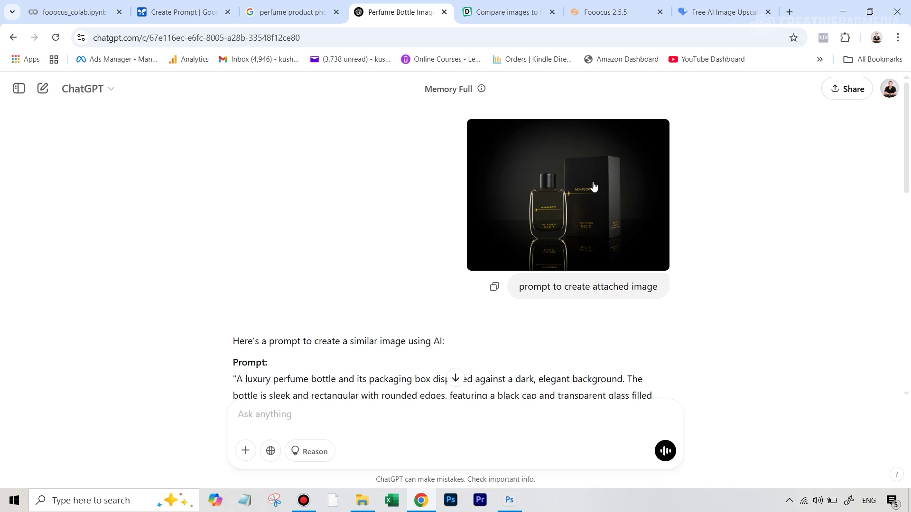
pyautogui.scroll(-8, 562, 209)
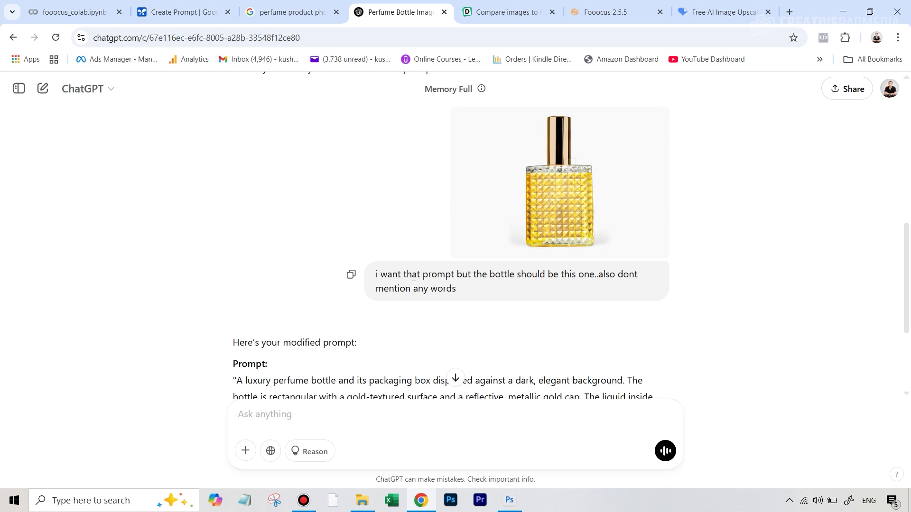
pyautogui.scroll(-2, 518, 304)
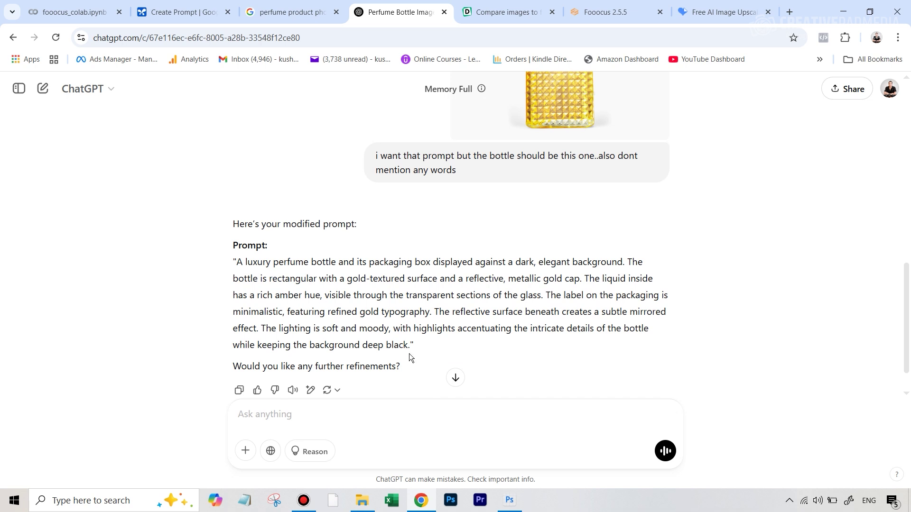
pyautogui.moveTo(410, 346); pyautogui.dragTo(239, 262)
pyautogui.rightClick(260, 272)
pyautogui.click(275, 280)
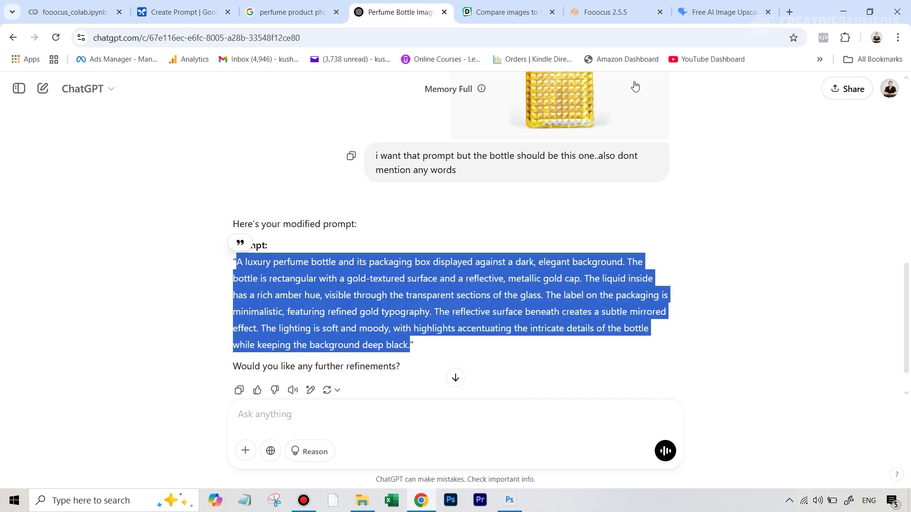
# Paste the copied prompt with the bottle photo into AI Studio and generate the gold bottle image
pyautogui.click(182, 12)
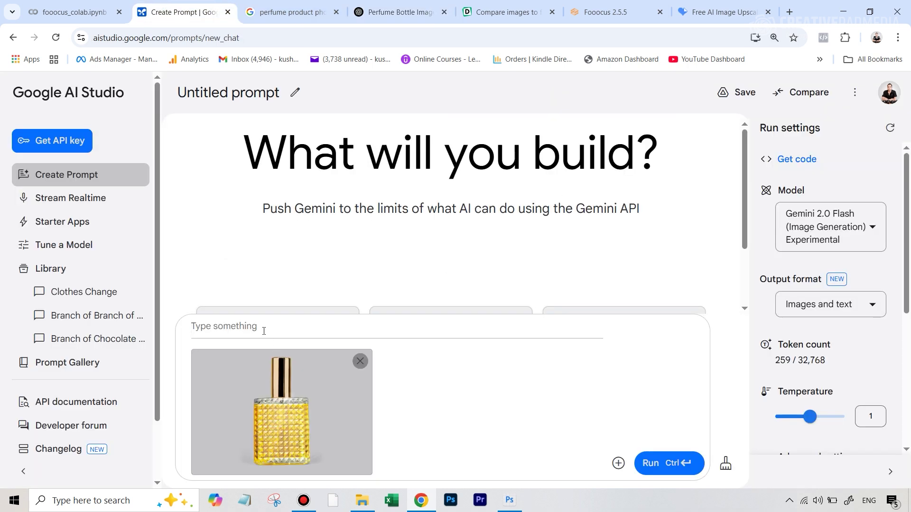
pyautogui.click(264, 330)
pyautogui.hotkey('ctrl', 'v')
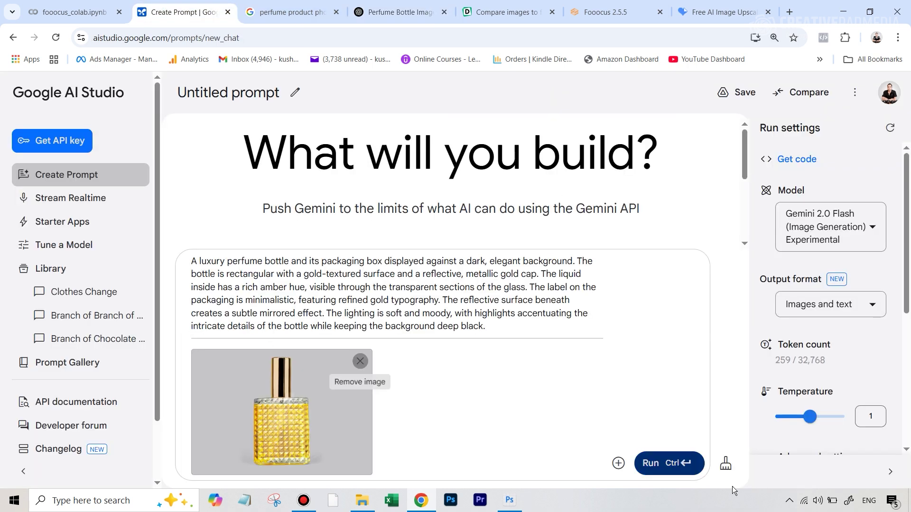
pyautogui.click(649, 464)
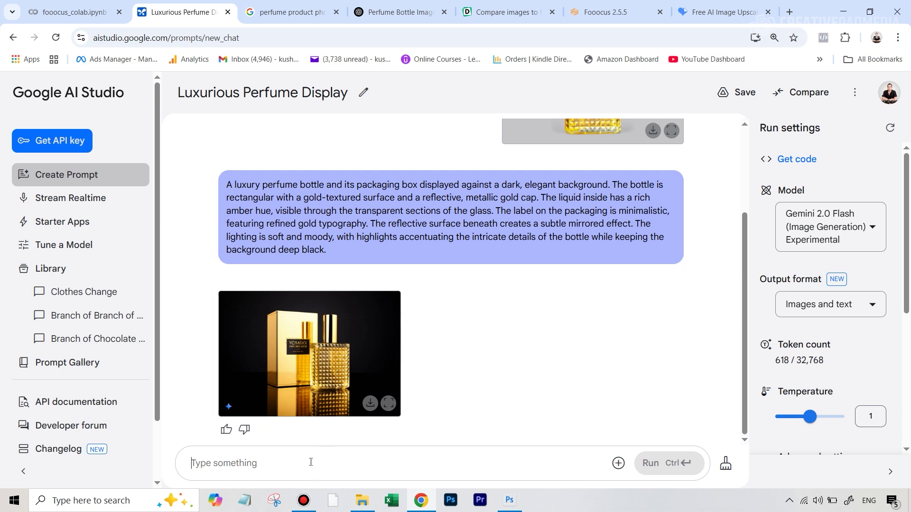
# Regenerate the image with the request 'add smoke in the background'
pyautogui.write('add smoke in ')
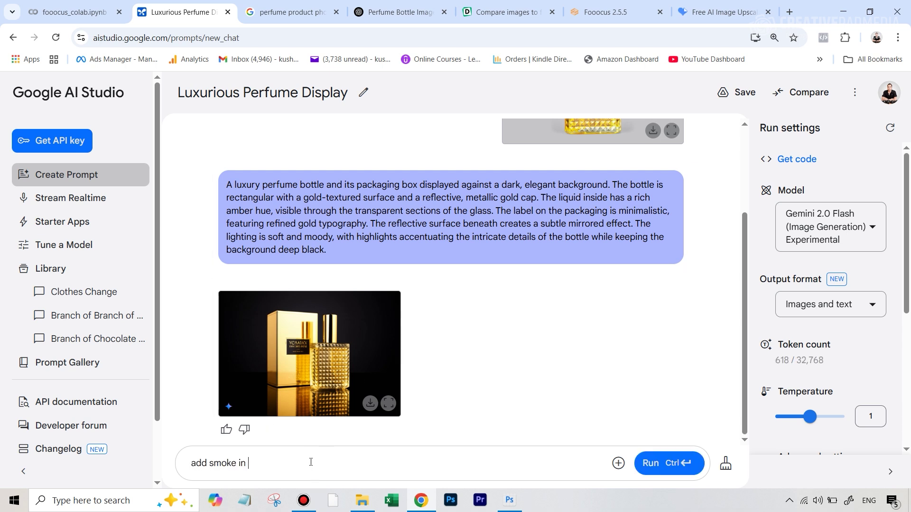
pyautogui.write('the background')
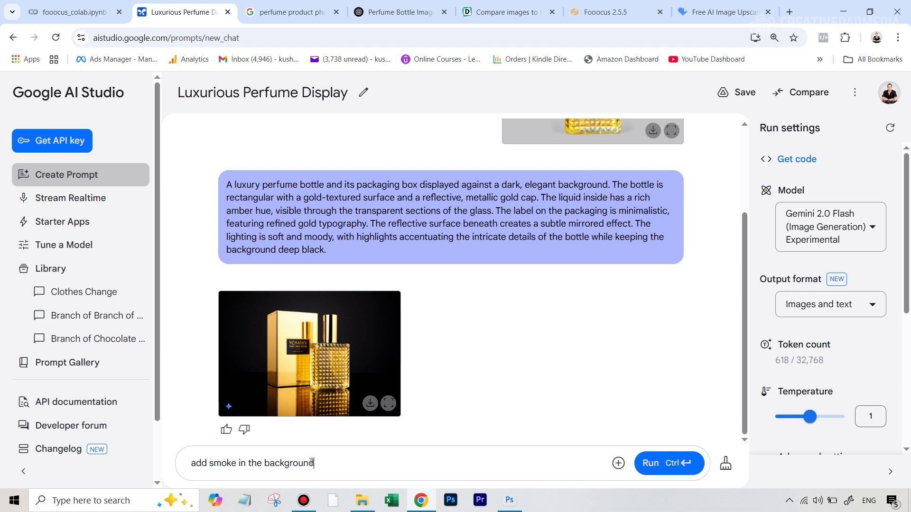
pyautogui.click(657, 463)
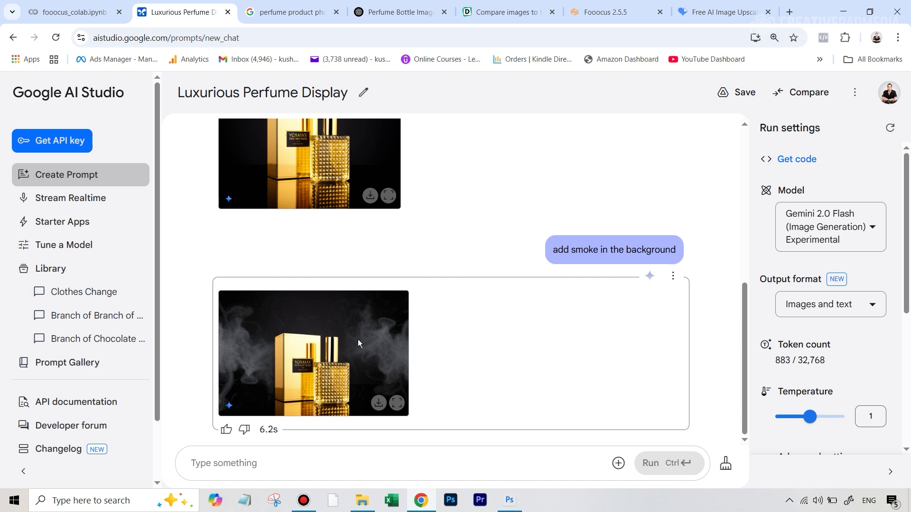
pyautogui.click(280, 463)
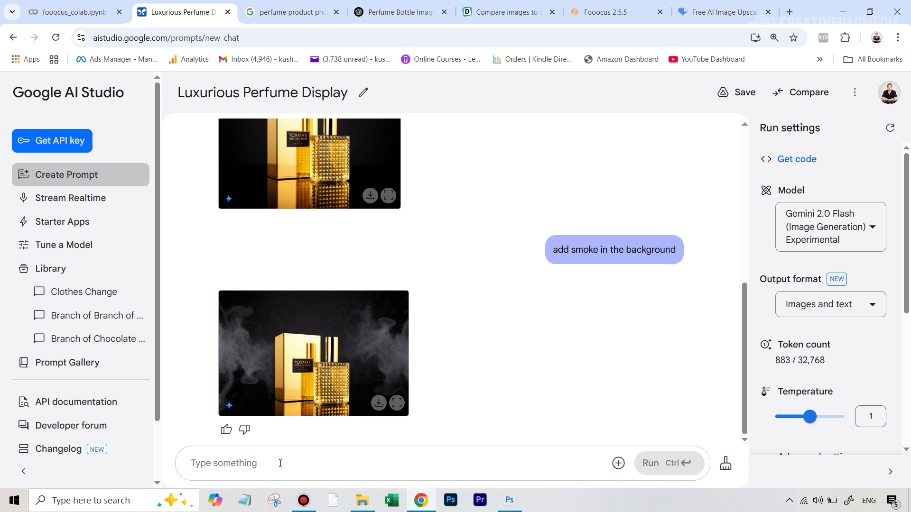
# Add a red rose in the foreground, then regenerate with the rose made smaller
pyautogui.write('add a red ro')
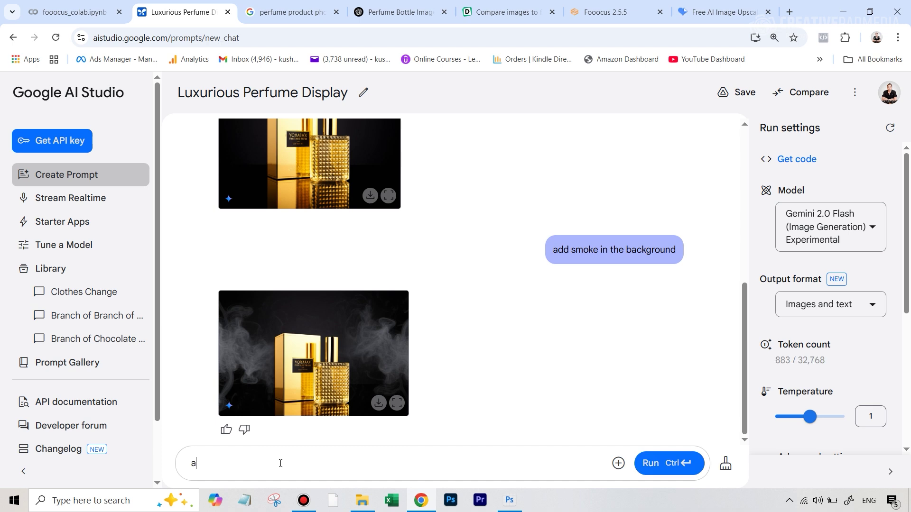
pyautogui.write('se in the foreground')
pyautogui.hotkey('ctrl', 'Return')
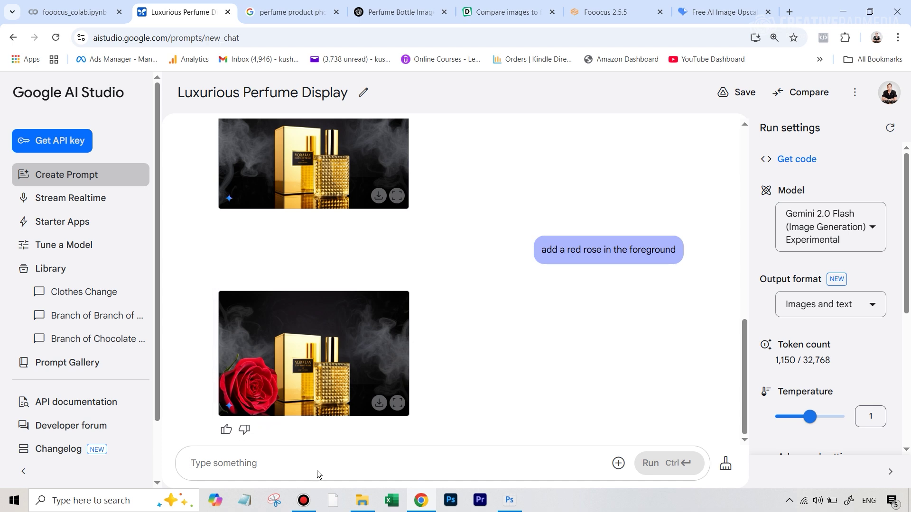
pyautogui.write('make t')
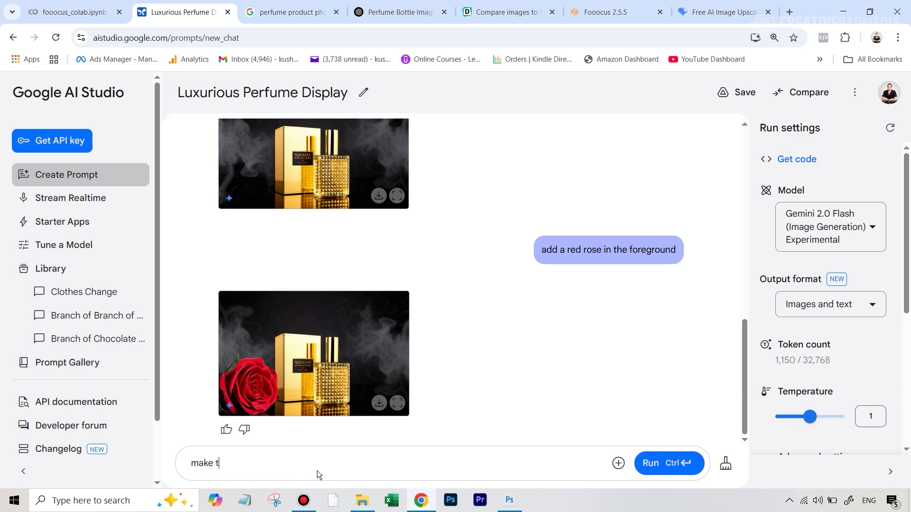
pyautogui.write('he rose smaller')
pyautogui.click(659, 463)
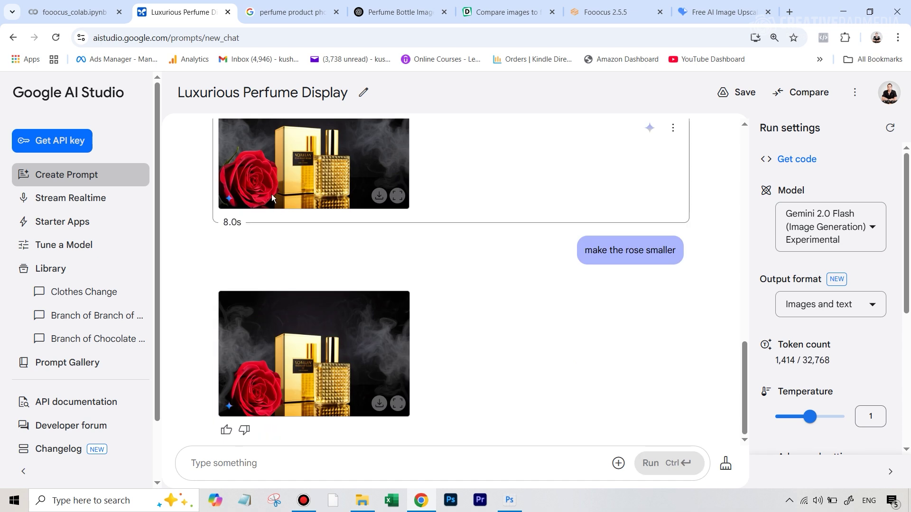
# Replace the rose with crushed ice and check the result at full size
pyautogui.click(235, 469)
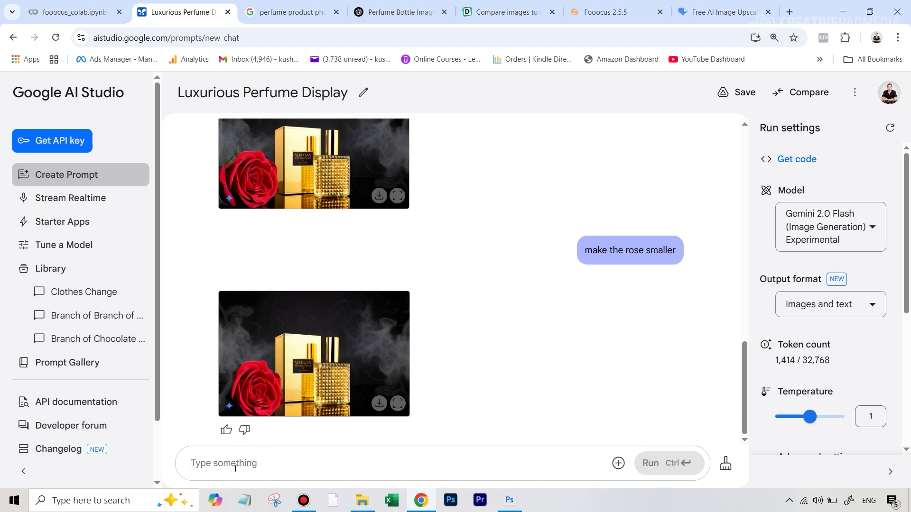
pyautogui.write('remove the rose and ')
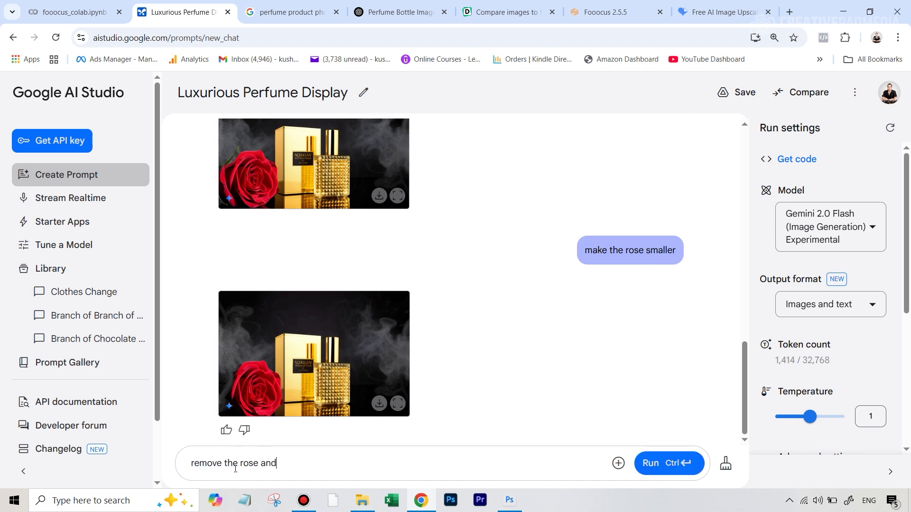
pyautogui.write('replace it with crushe')
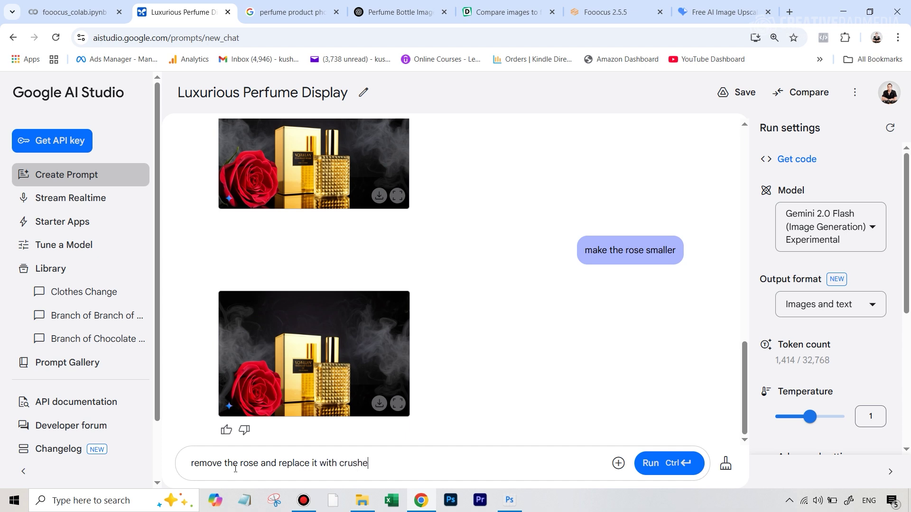
pyautogui.write('d ice')
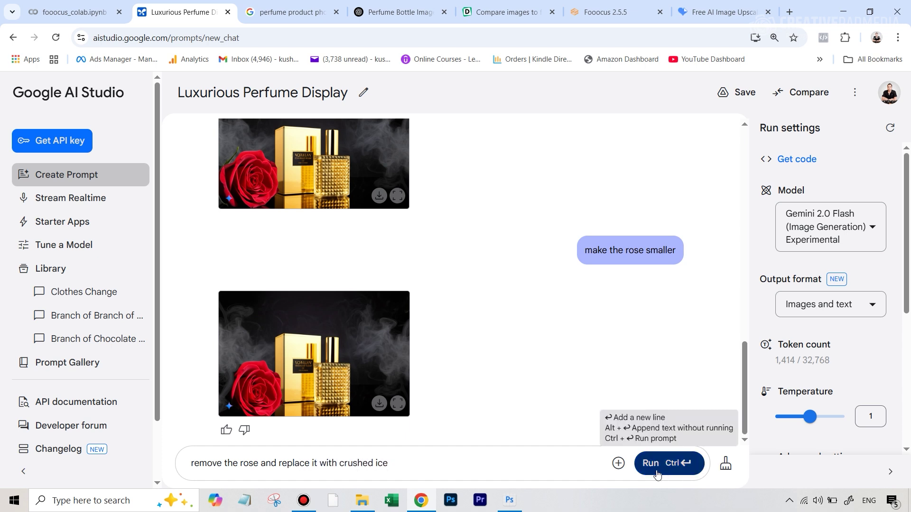
pyautogui.click(657, 474)
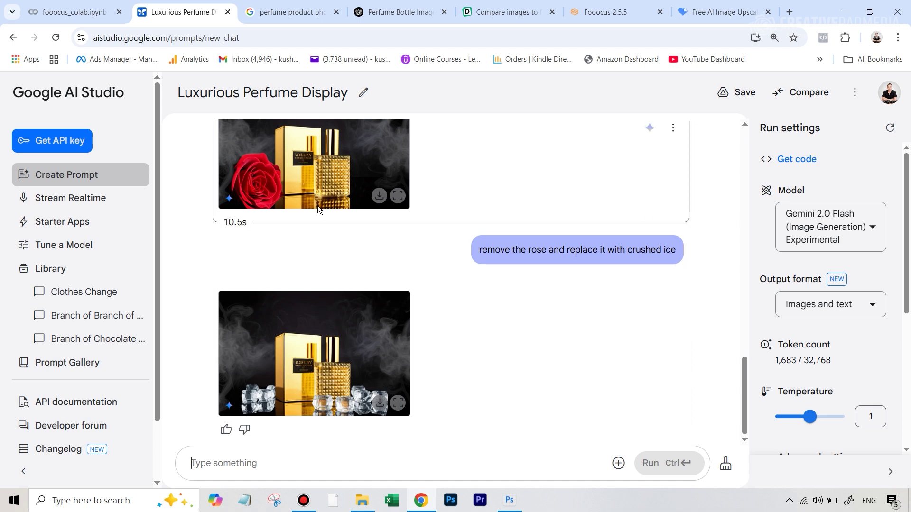
pyautogui.click(399, 404)
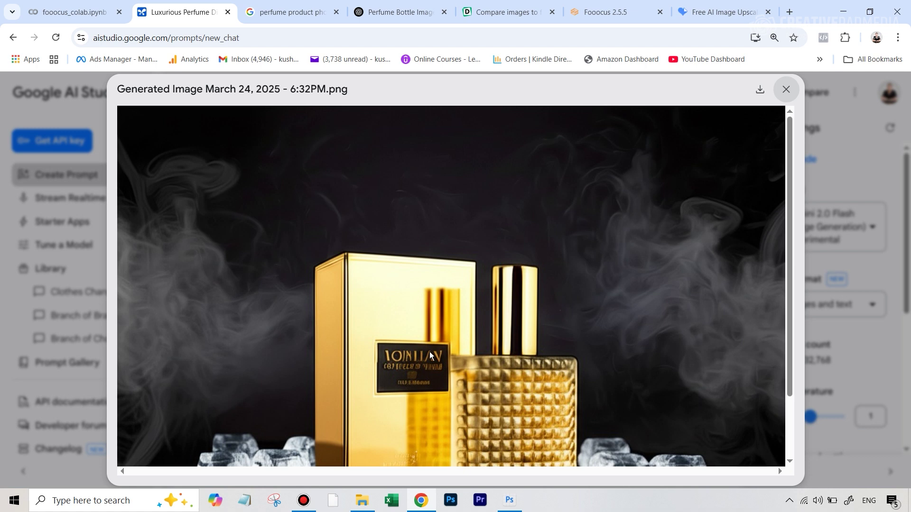
pyautogui.click(786, 89)
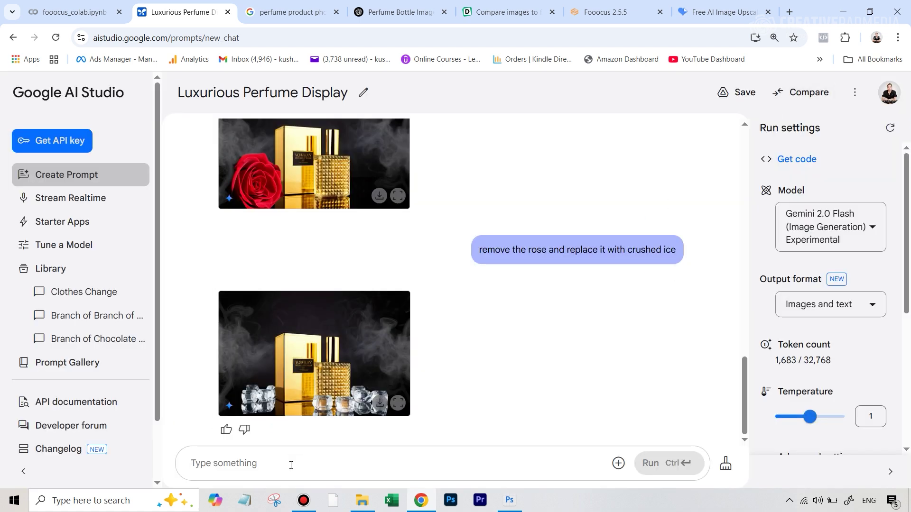
# Type a request to replace the text on the box with the word 'kush'
pyautogui.write('replace the ext')
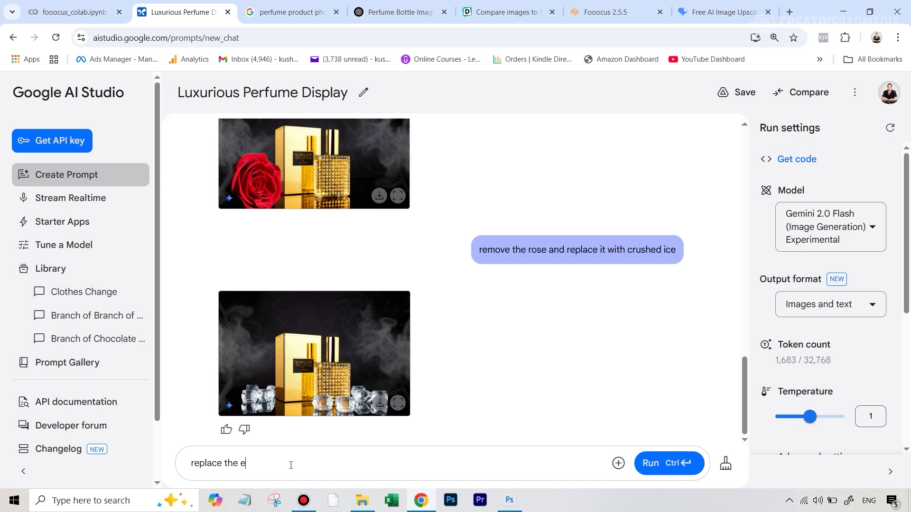
pyautogui.press('BackSpace')
pyautogui.press('BackSpace')
pyautogui.write('text on the box with the word - kush')
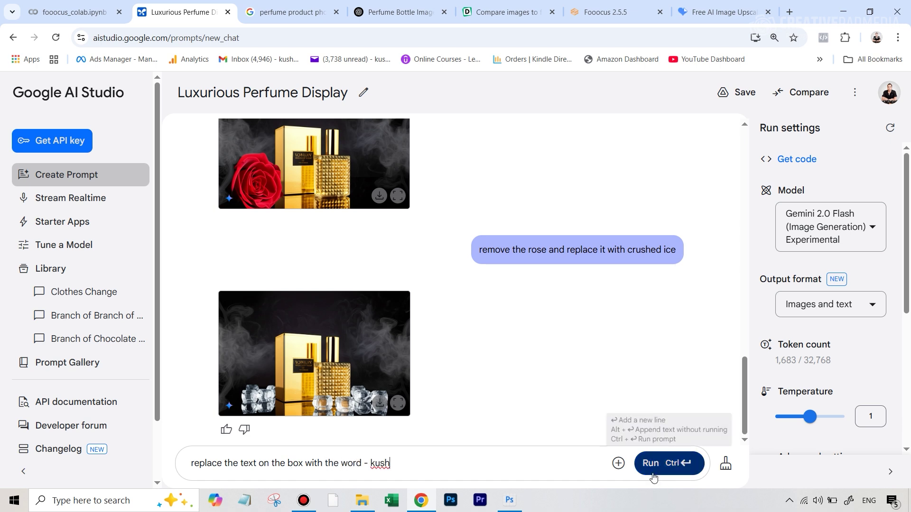
# Apply the 'kush' box-text change, then request a shot taken from the side
pyautogui.click(664, 463)
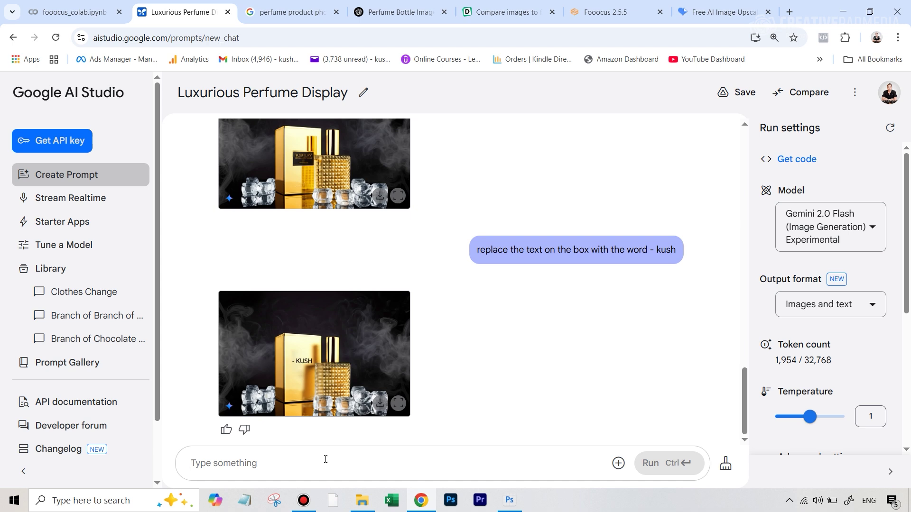
pyautogui.write('change')
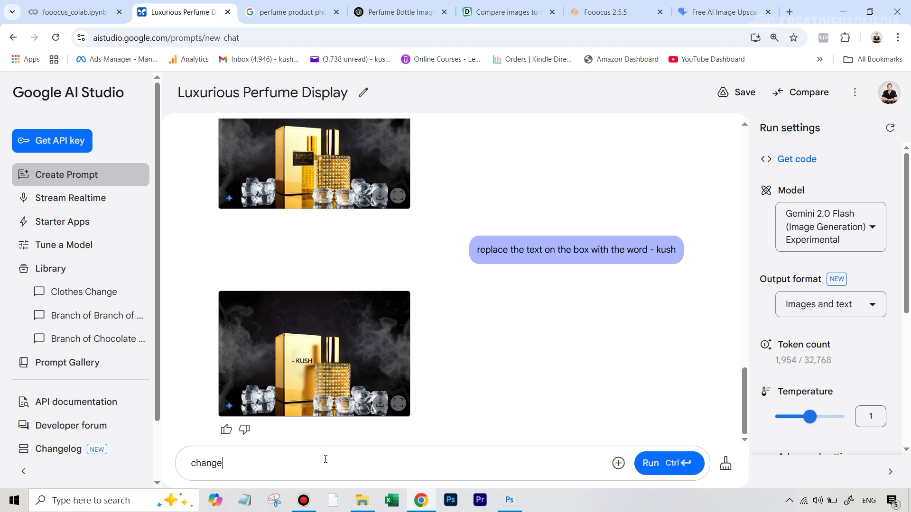
pyautogui.write(' the angle of this shot so that its shoe')
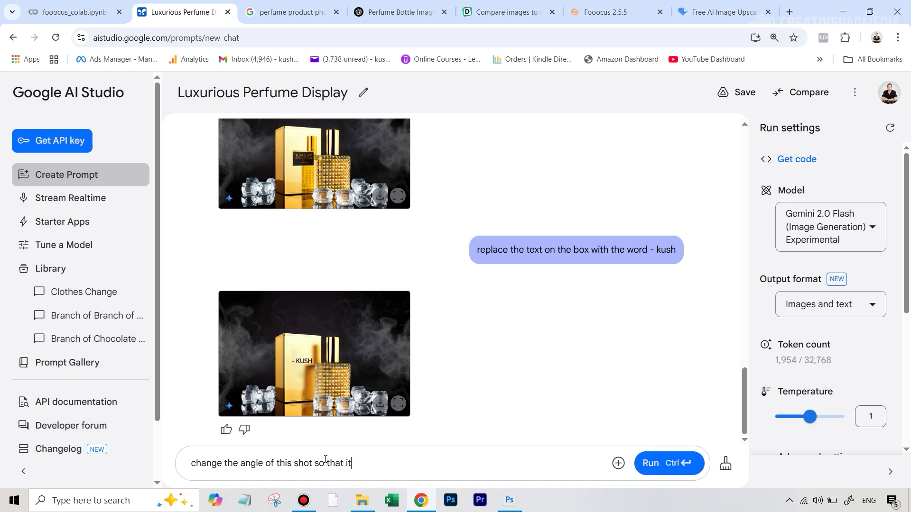
pyautogui.press('BackSpace')
pyautogui.press('BackSpace')
pyautogui.write('t from the side')
pyautogui.click(657, 464)
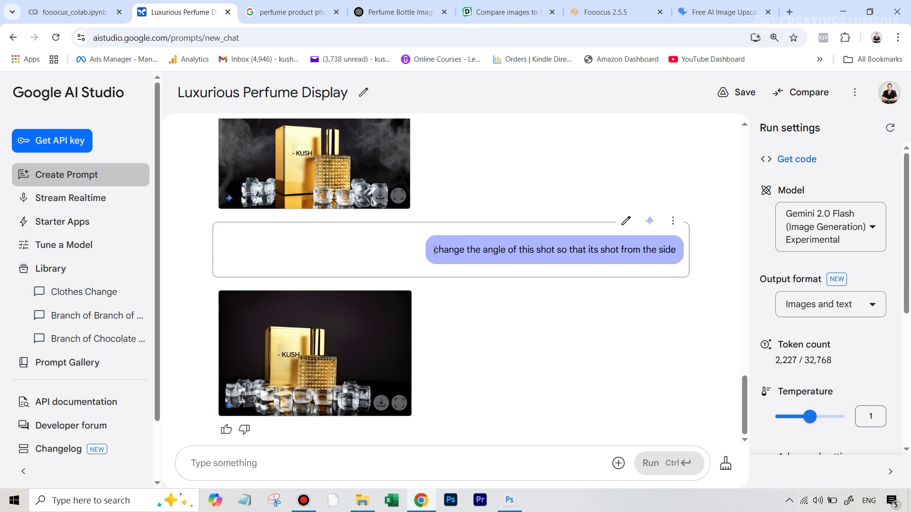
# Reuse the side-angle prompt in the message box and select the word 'side'
pyautogui.moveTo(430, 253); pyautogui.dragTo(676, 250)
pyautogui.hotkey('ctrl', 'c')
pyautogui.click(371, 461)
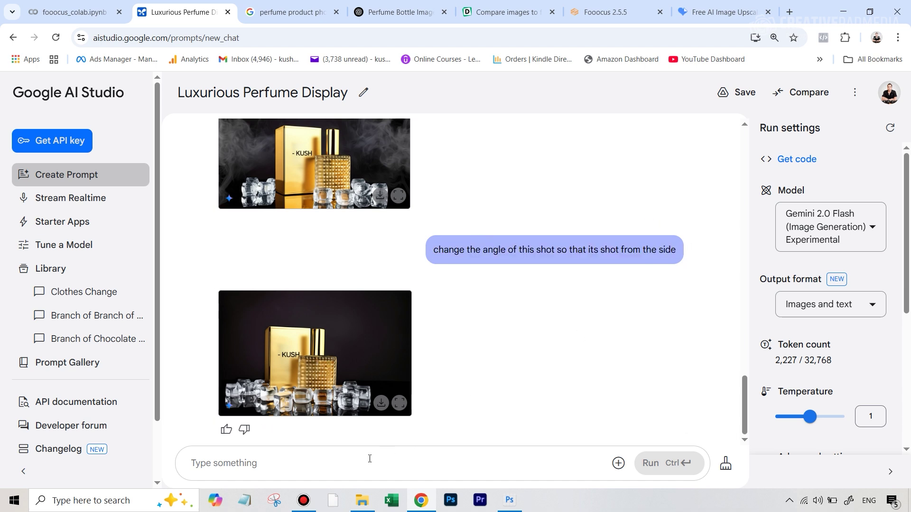
pyautogui.hotkey('ctrl', 'v')
pyautogui.moveTo(433, 463)
pyautogui.mouseDown()
pyautogui.moveTo(401, 468)
pyautogui.moveTo(417, 467)
pyautogui.mouseUp()
# Change 'side' to 'top' to generate the top-down shot among ice cubes, then scroll back up
pyautogui.write('top')
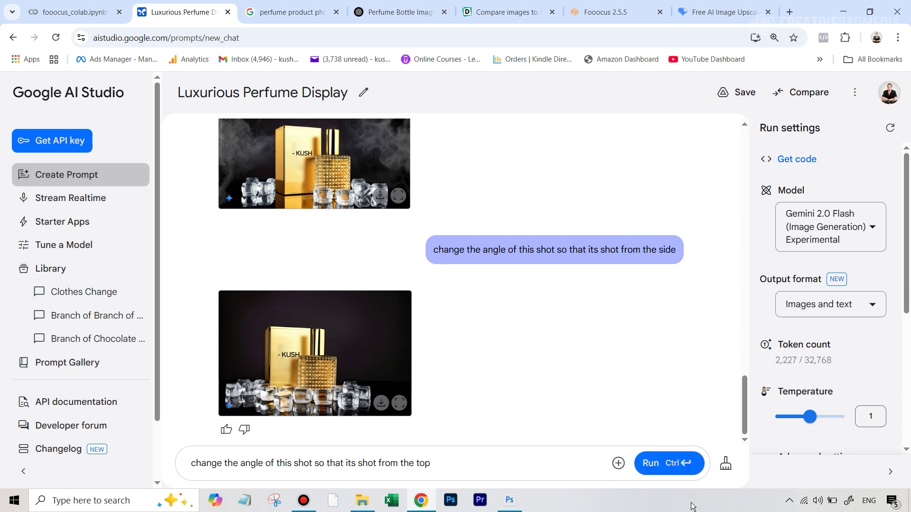
pyautogui.click(655, 463)
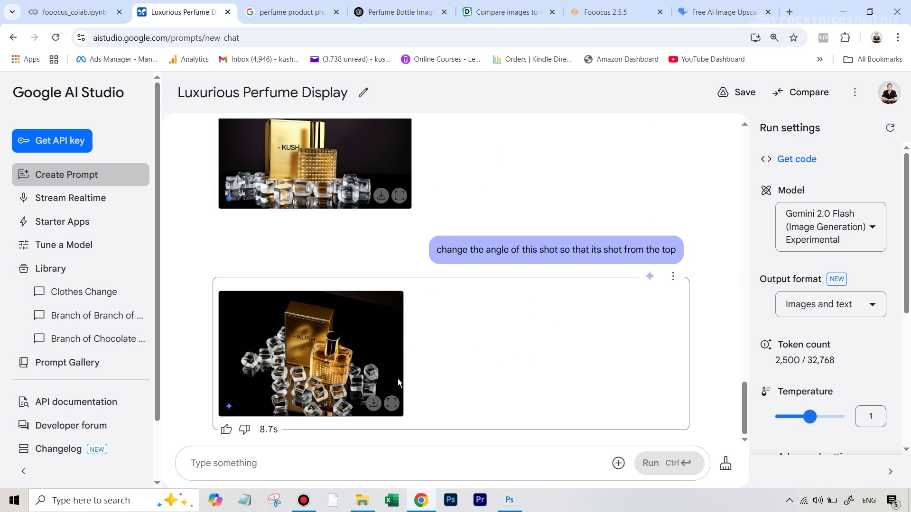
pyautogui.scroll(10, 592, 318)
pyautogui.scroll(15, 594, 317)
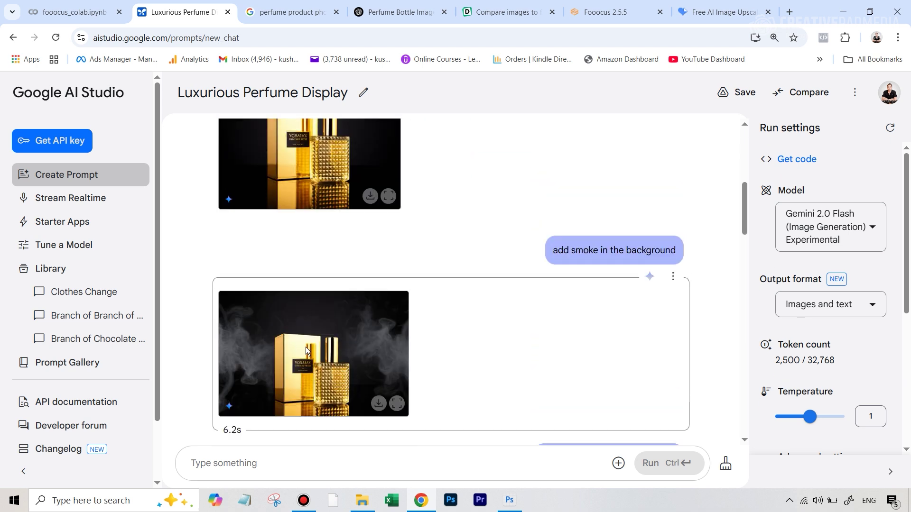
pyautogui.scroll(-5, 316, 357)
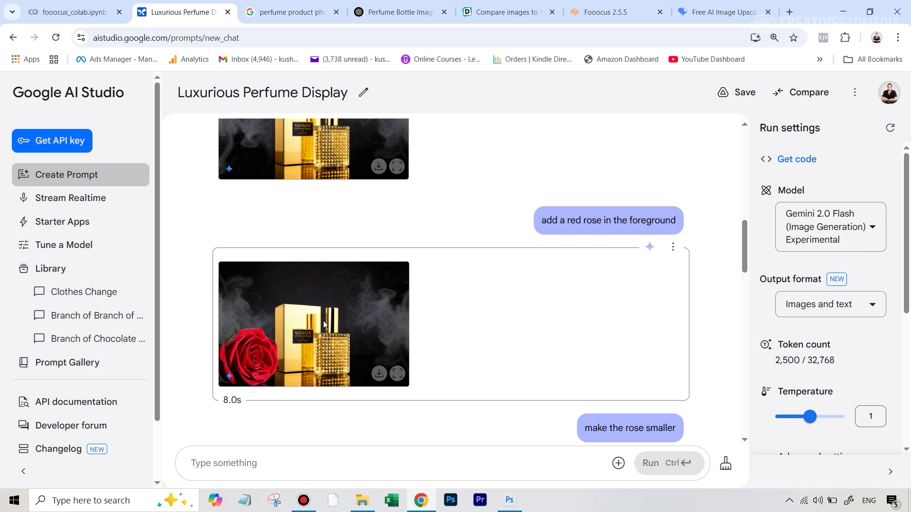
pyautogui.scroll(3, 332, 317)
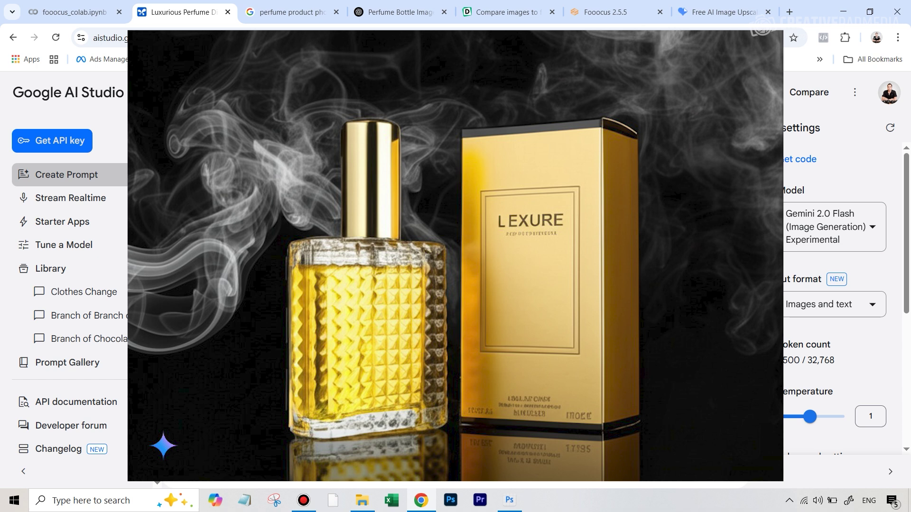
# Open the smoke-background 'Generated Image March 24, 2025 - 6:30PM.png' in the full-size viewer
pyautogui.press('Escape')
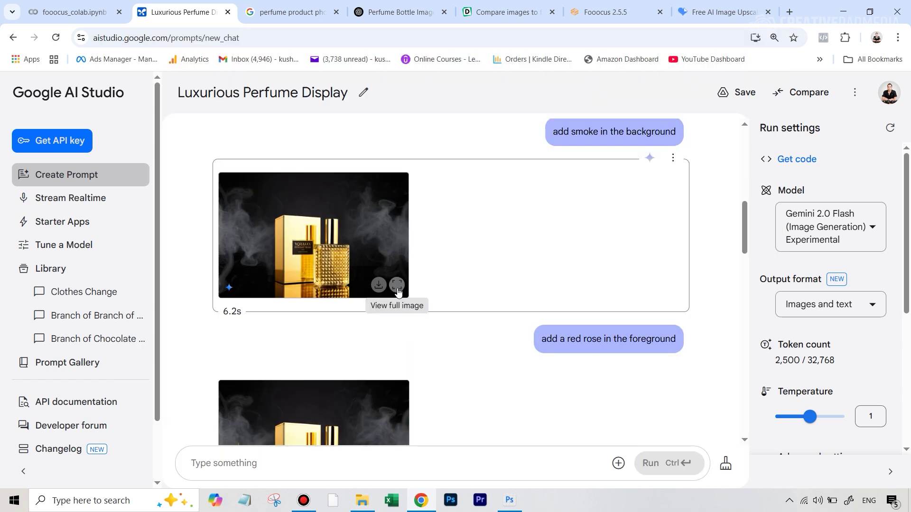
pyautogui.click(397, 286)
pyautogui.scroll(-2, 600, 346)
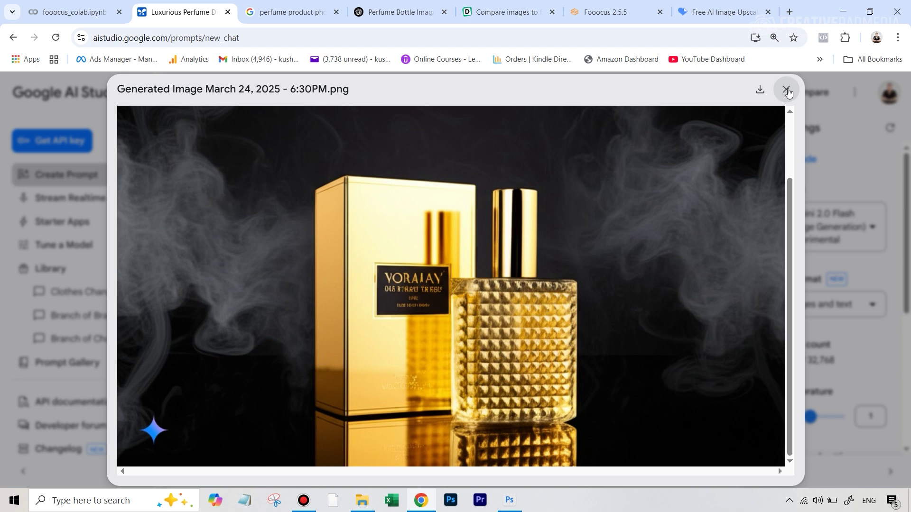
# Close the image viewer and bring up Photoshop with the generated smoke-background scene
pyautogui.click(785, 89)
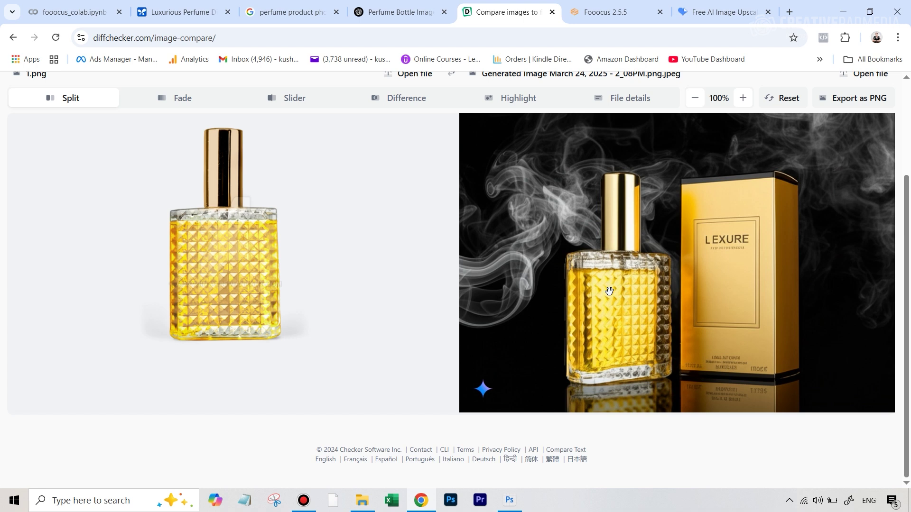
pyautogui.click(509, 501)
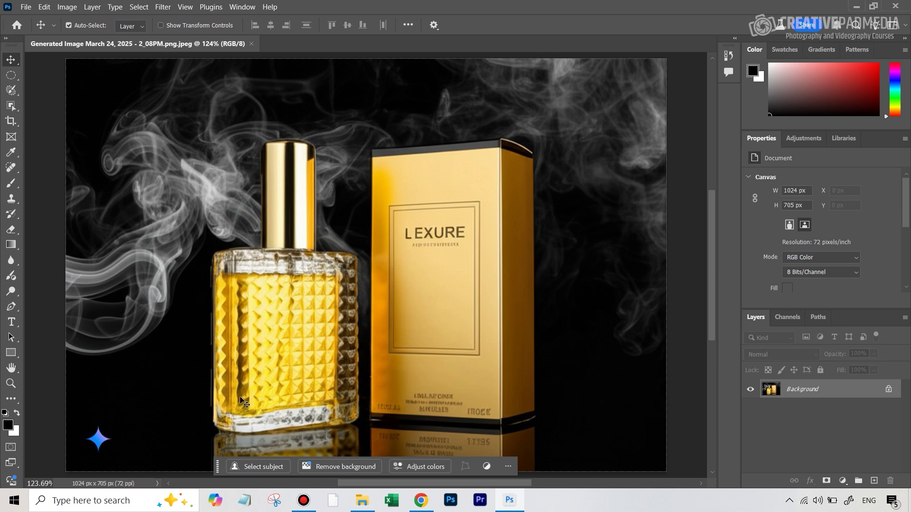
# Use Quick Selection to select the left half of the bottle's gold-patterned front
pyautogui.click(13, 94)
pyautogui.press('x')
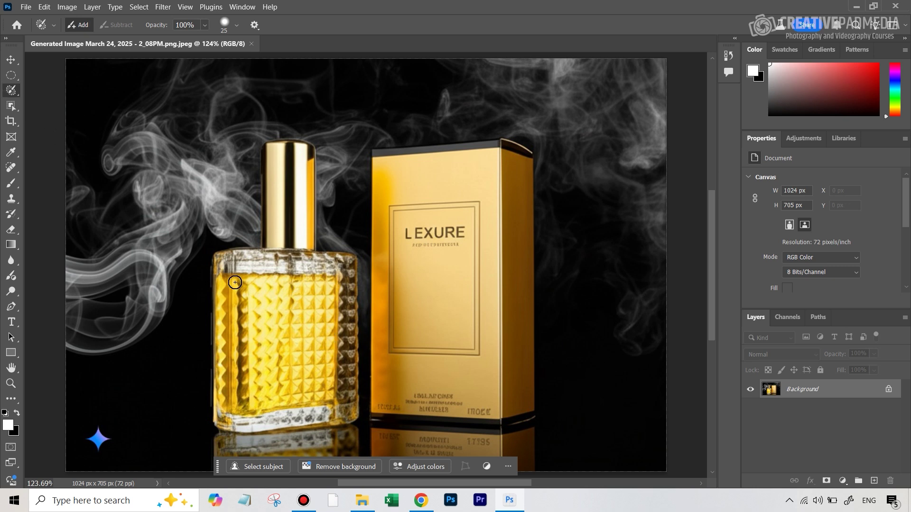
pyautogui.moveTo(238, 281)
pyautogui.mouseDown()
pyautogui.moveTo(280, 280)
pyautogui.moveTo(244, 282)
pyautogui.moveTo(242, 402)
pyautogui.moveTo(251, 399)
pyautogui.moveTo(247, 332)
pyautogui.moveTo(257, 290)
pyautogui.moveTo(286, 289)
pyautogui.moveTo(283, 398)
pyautogui.moveTo(261, 403)
pyautogui.moveTo(271, 318)
pyautogui.moveTo(266, 297)
pyautogui.moveTo(258, 383)
pyautogui.moveTo(242, 286)
pyautogui.moveTo(241, 403)
pyautogui.moveTo(271, 405)
pyautogui.mouseUp()
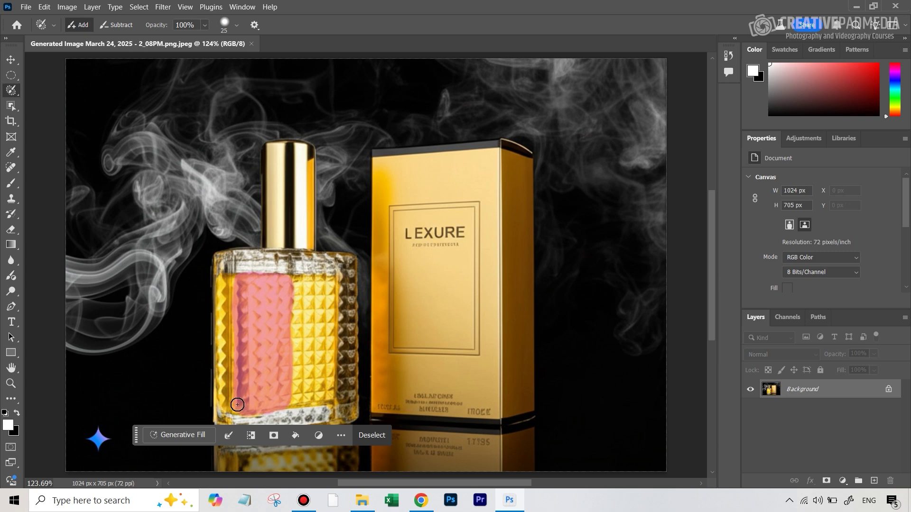
# Generative Fill the selection with the gold pattern crop as the reference image
pyautogui.click(181, 436)
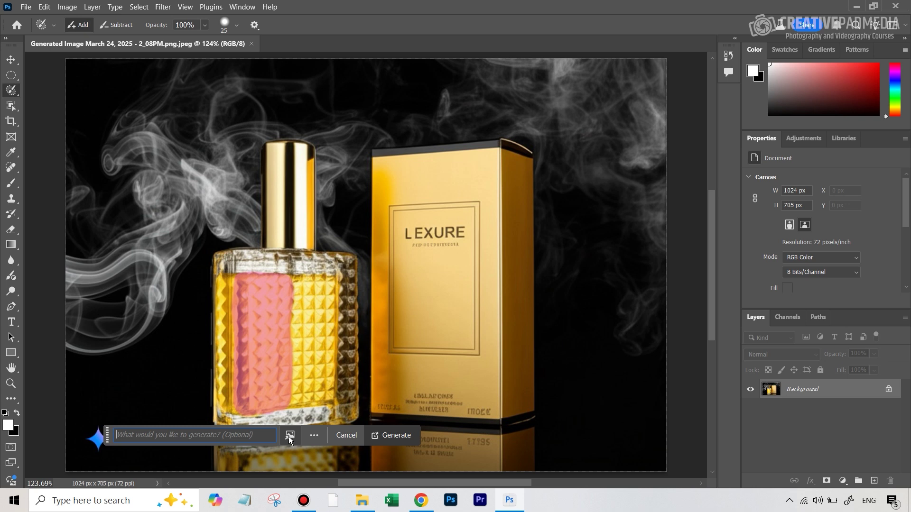
pyautogui.click(289, 436)
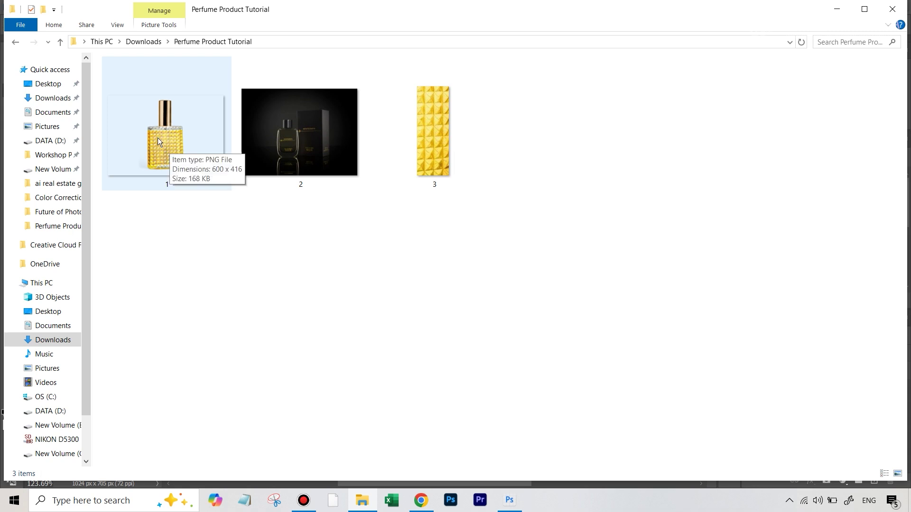
pyautogui.click(420, 500)
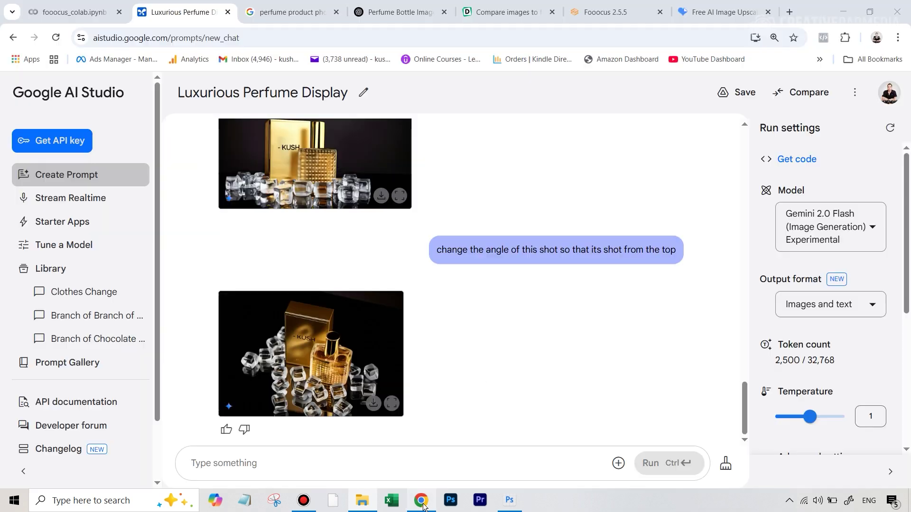
pyautogui.click(509, 501)
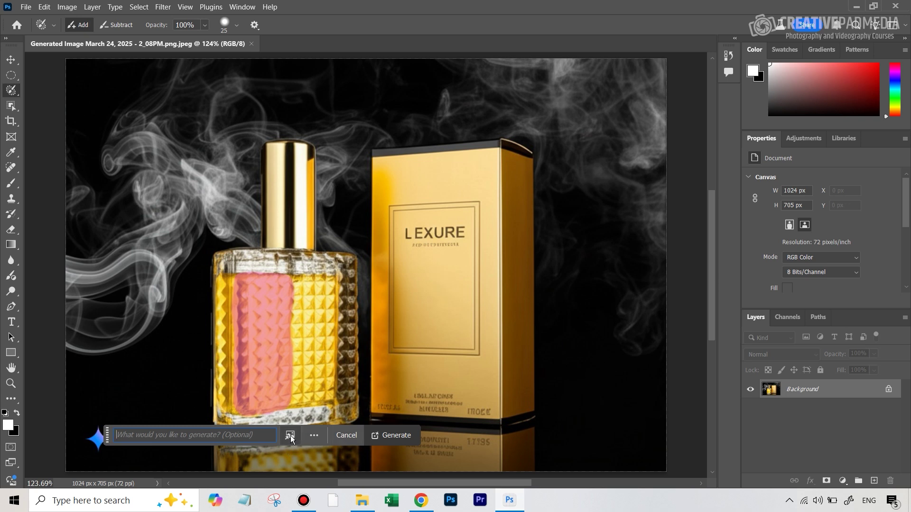
pyautogui.click(290, 436)
pyautogui.click(335, 352)
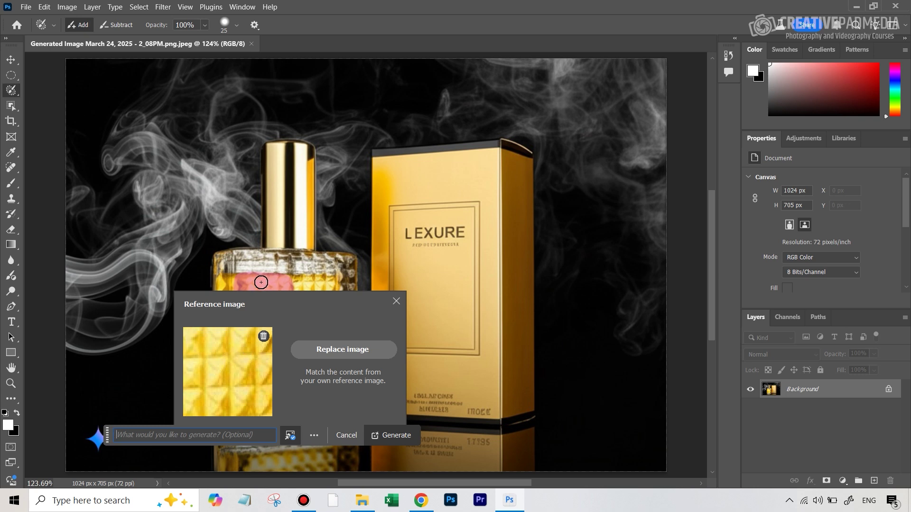
pyautogui.click(396, 435)
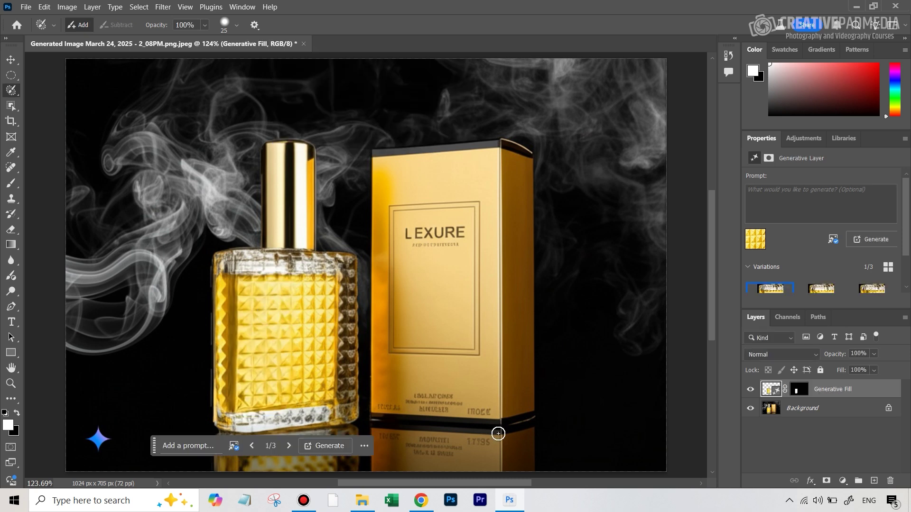
# Compare the generated variations in Properties and settle on variation 3
pyautogui.scroll(-1, 878, 233)
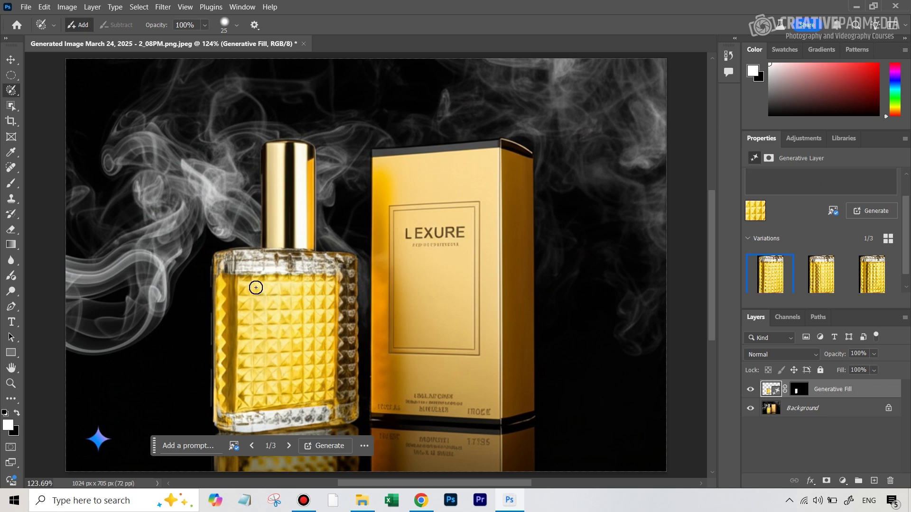
pyautogui.click(822, 281)
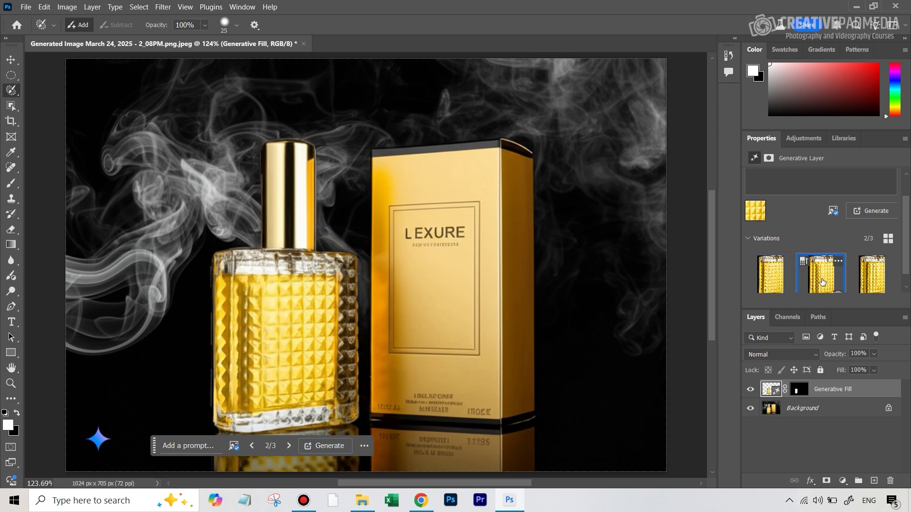
pyautogui.click(868, 280)
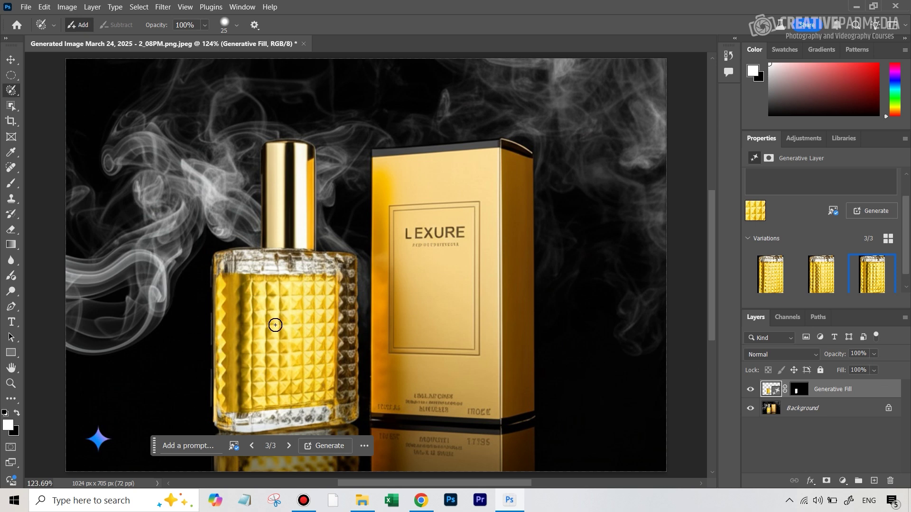
# Bring Chrome forward and switch to the Fooocus 2.5.5 tab
pyautogui.click(421, 501)
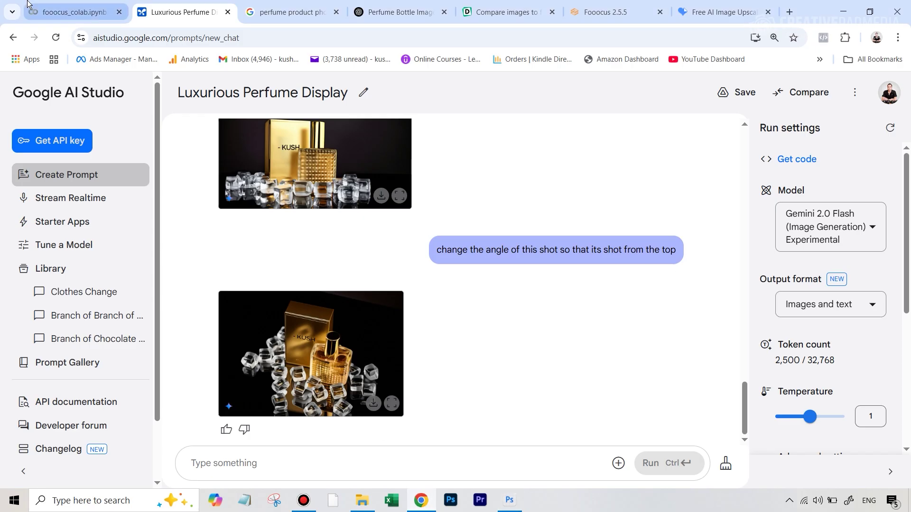
pyautogui.click(632, 5)
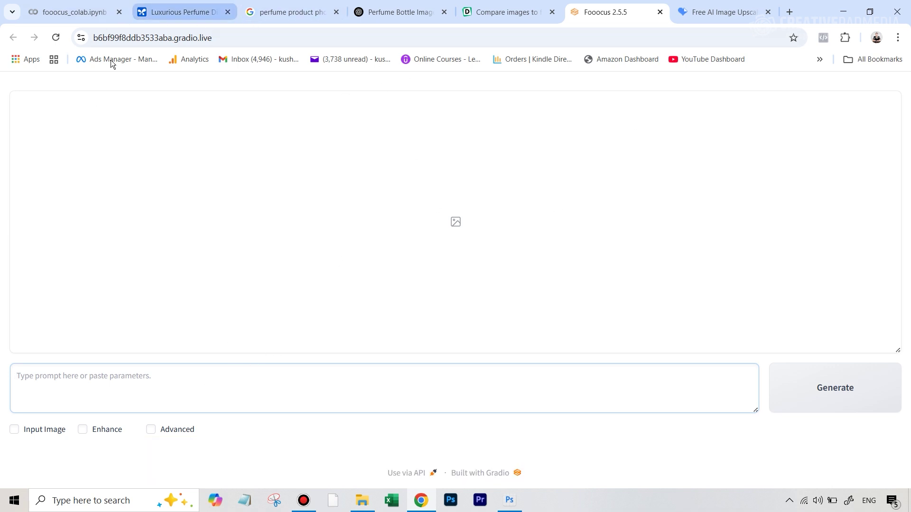
# Enable Input Image, paste the perfume photo into Inpaint, and mask the bottle's left front
pyautogui.click(19, 431)
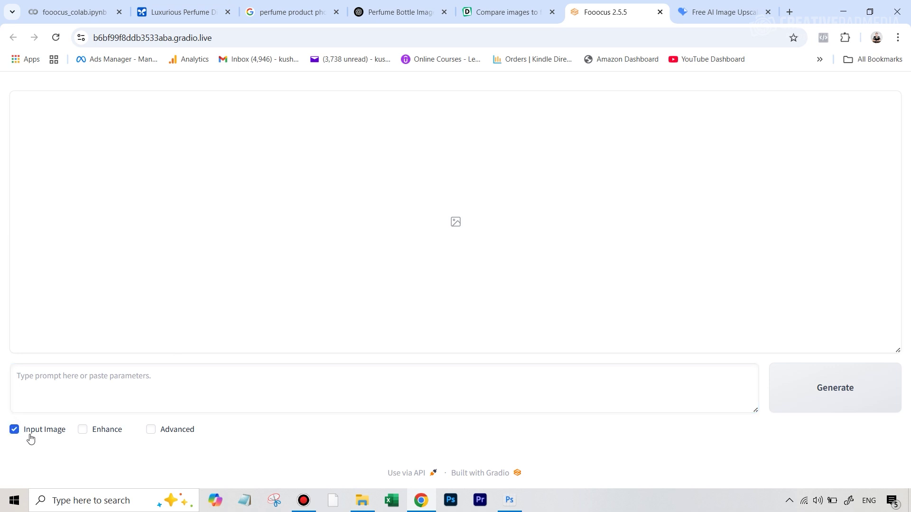
pyautogui.scroll(-3, 403, 348)
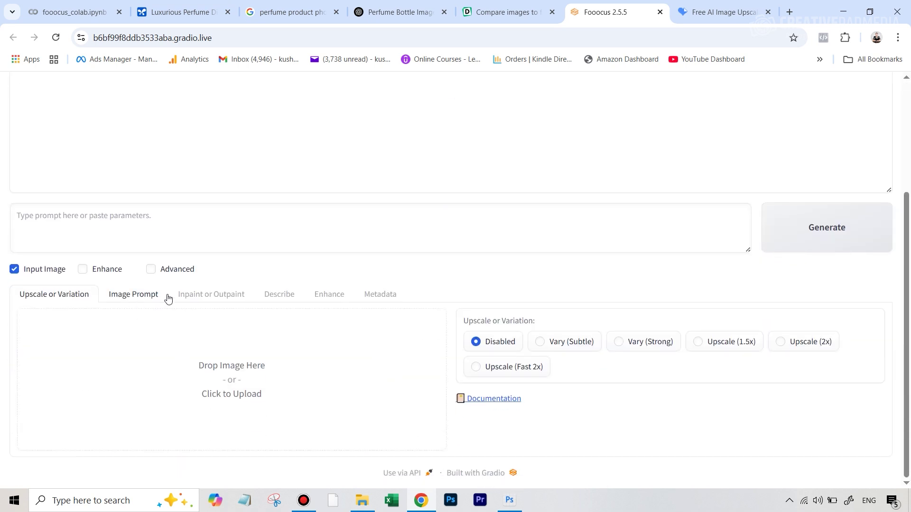
pyautogui.click(208, 301)
pyautogui.scroll(-3, 236, 302)
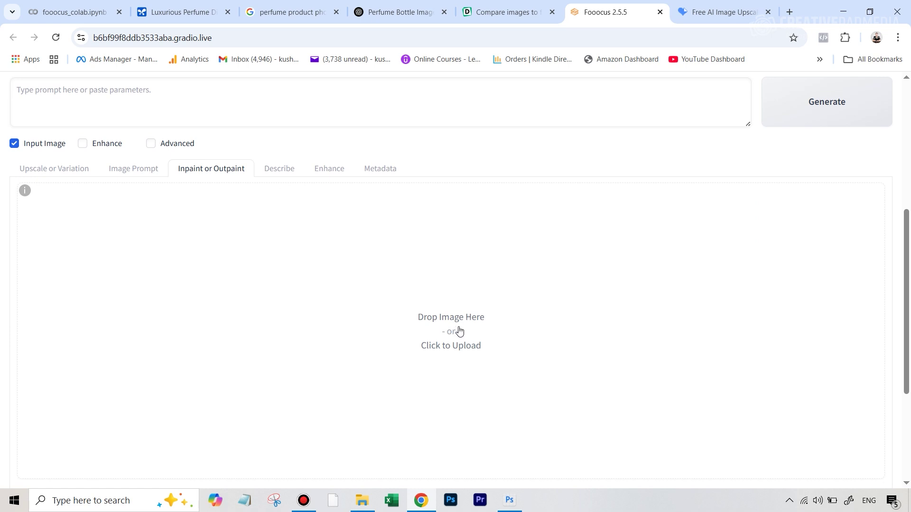
pyautogui.hotkey('ctrl', 'v')
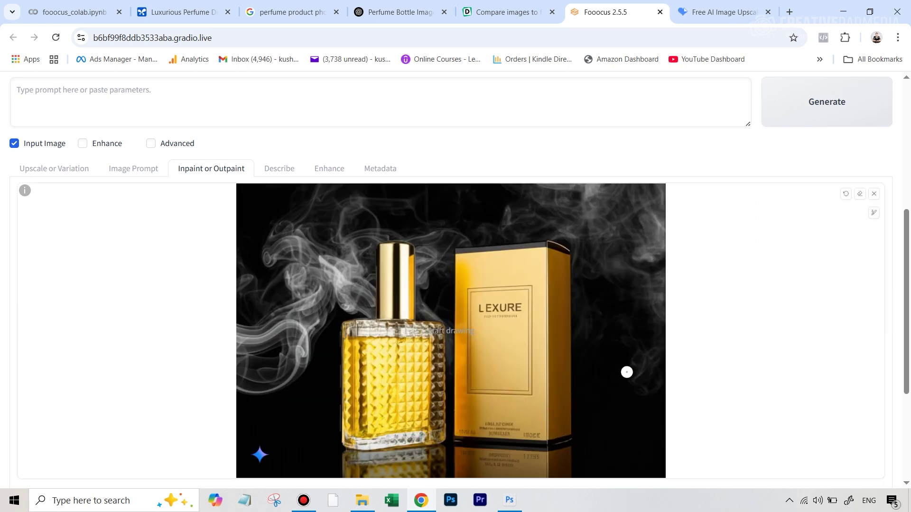
pyautogui.scroll(-1, 626, 368)
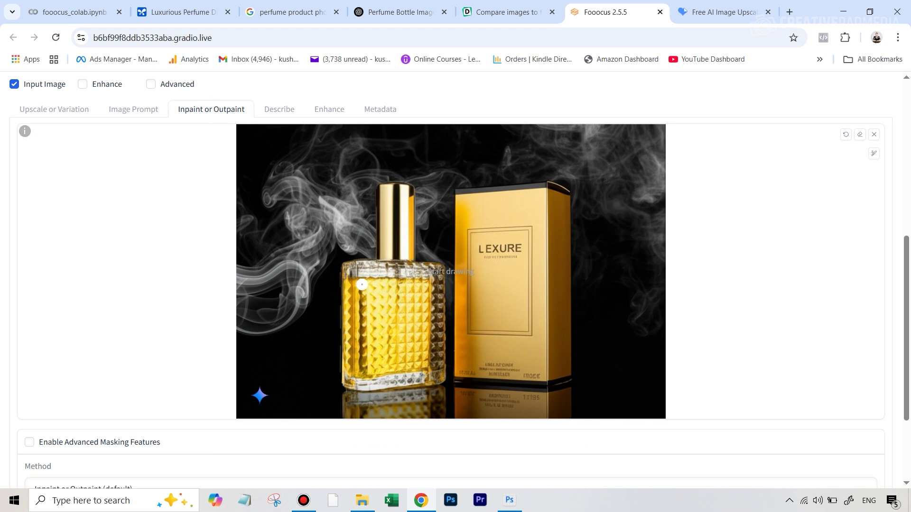
pyautogui.moveTo(361, 280)
pyautogui.mouseDown()
pyautogui.moveTo(369, 334)
pyautogui.moveTo(375, 292)
pyautogui.moveTo(386, 370)
pyautogui.moveTo(393, 298)
pyautogui.moveTo(365, 375)
pyautogui.mouseUp()
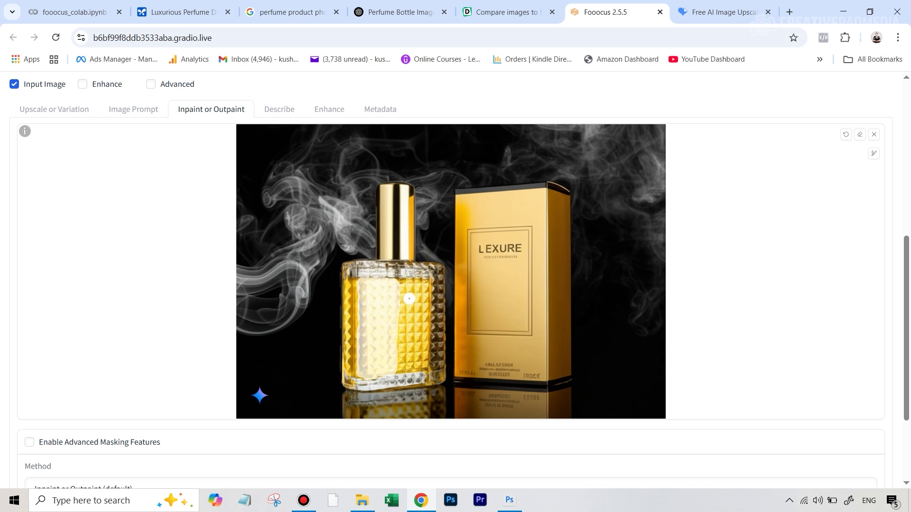
# Load the yellow studded pattern as an Image Prompt and tick Advanced
pyautogui.click(134, 113)
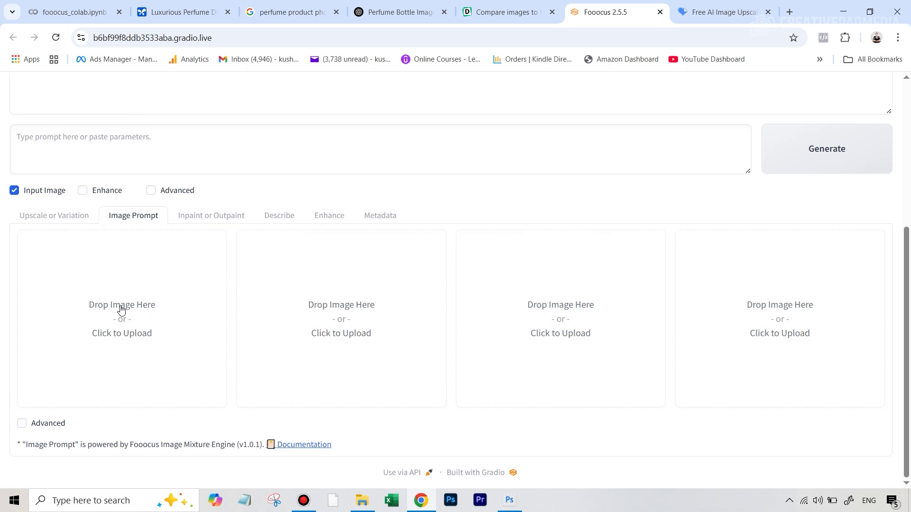
pyautogui.moveTo(122, 309); pyautogui.dragTo(121, 309)
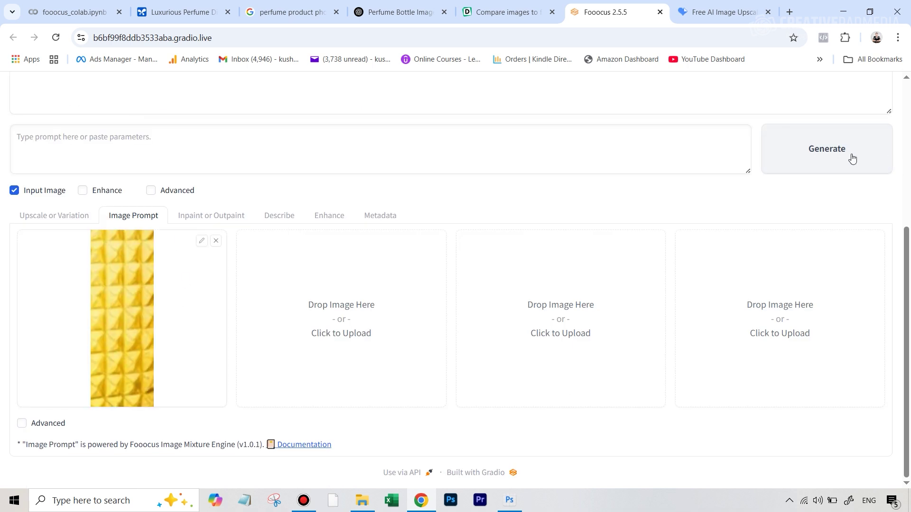
pyautogui.scroll(1, 755, 208)
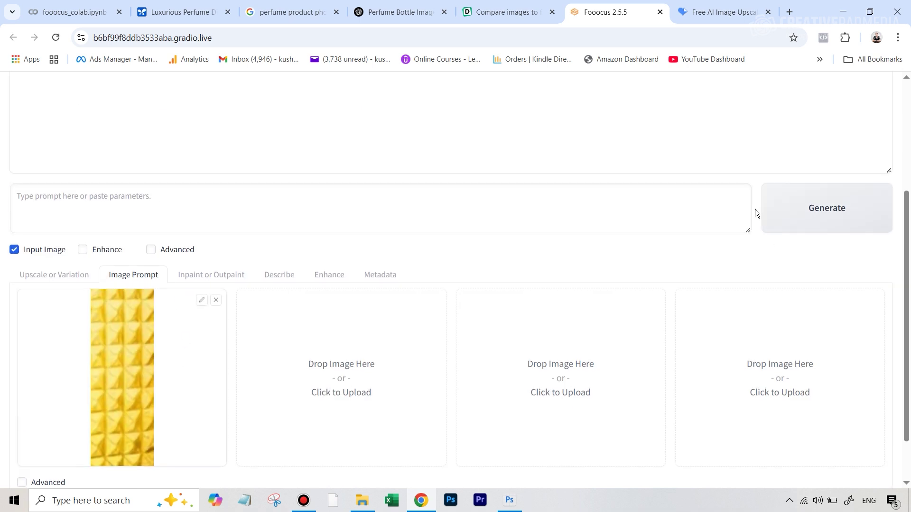
pyautogui.scroll(-2, 187, 212)
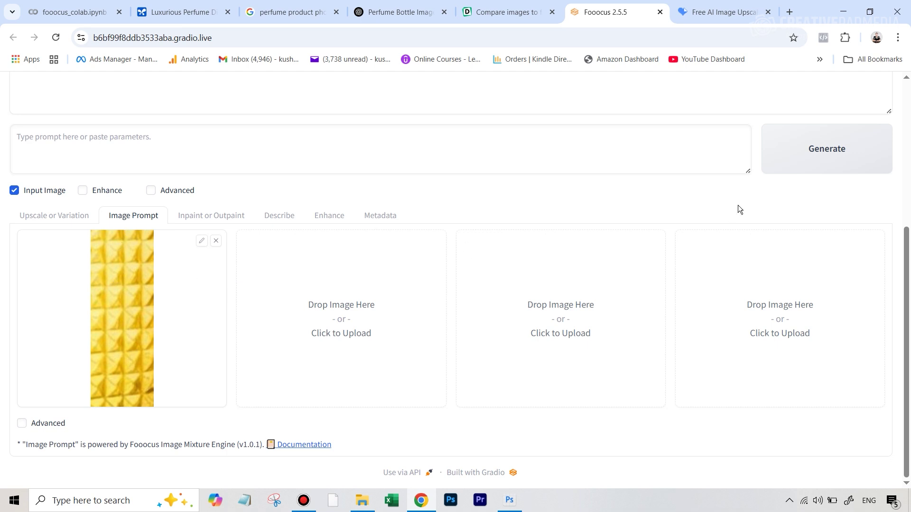
pyautogui.click(151, 191)
pyautogui.scroll(5, 751, 289)
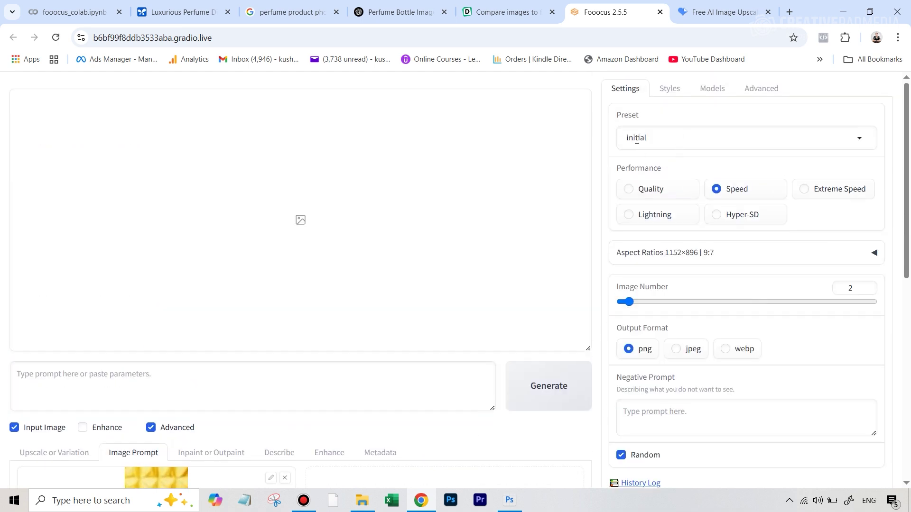
# Set Performance to Quality and Output Format to jpeg
pyautogui.click(629, 190)
pyautogui.scroll(-1, 674, 294)
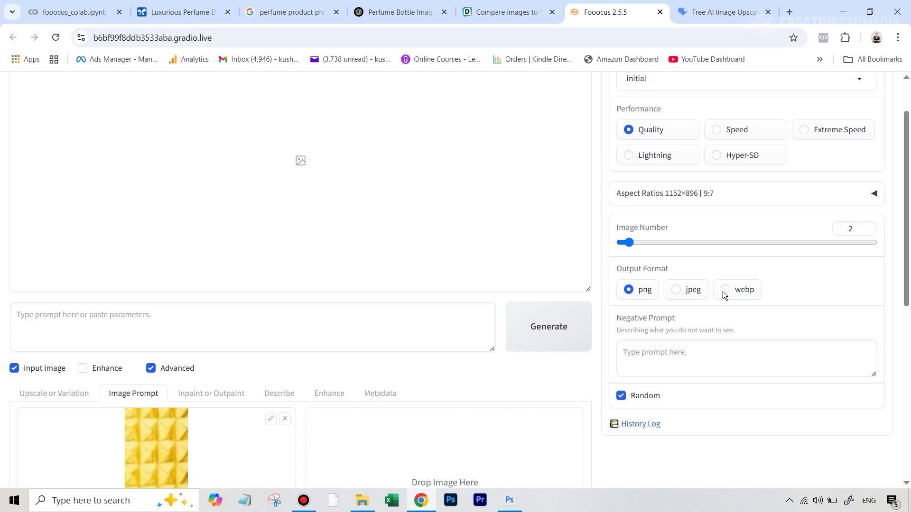
pyautogui.scroll(-1, 738, 322)
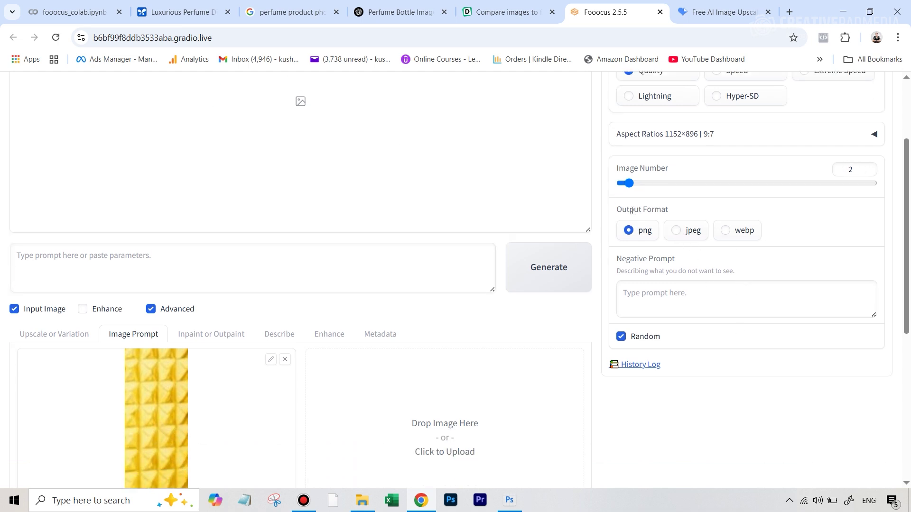
pyautogui.click(681, 233)
pyautogui.scroll(2, 821, 320)
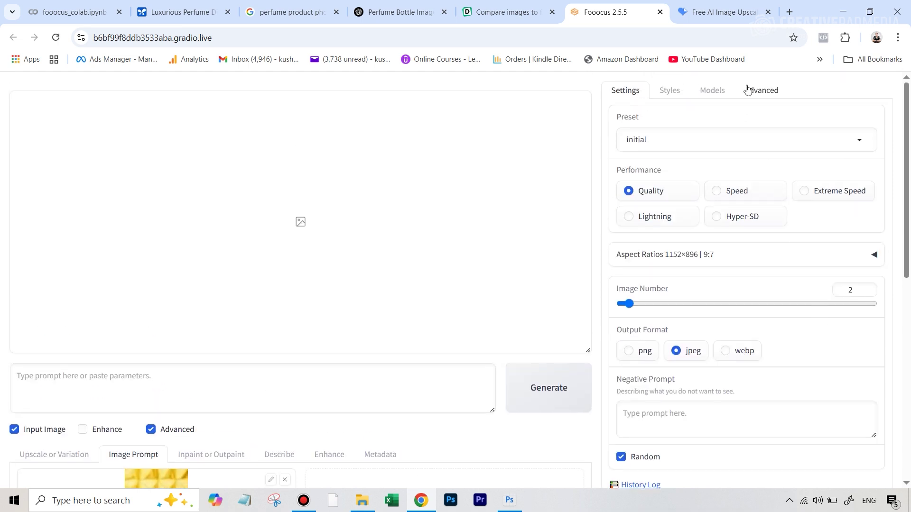
# Enable Developer Debug Mode's Mixing Image Prompt and Inpaint, then generate
pyautogui.click(761, 93)
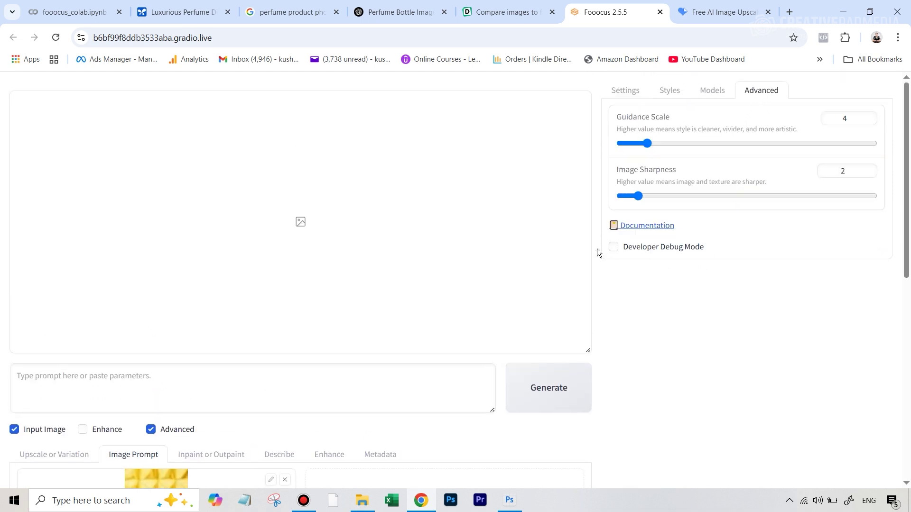
pyautogui.click(613, 249)
pyautogui.scroll(-2, 718, 315)
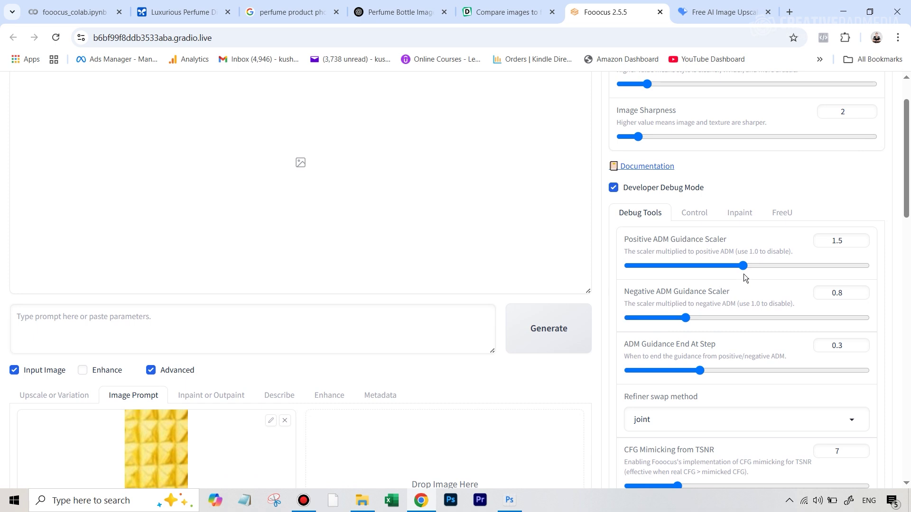
pyautogui.click(705, 219)
pyautogui.scroll(-2, 781, 331)
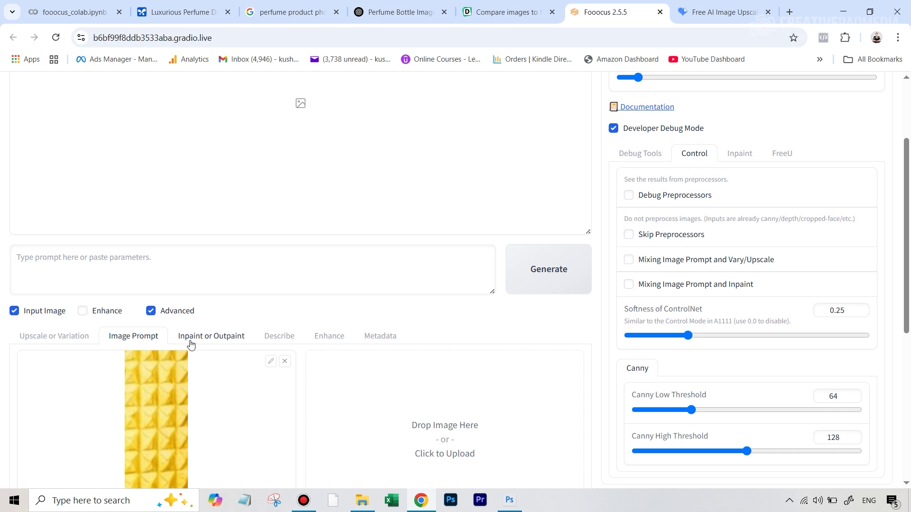
pyautogui.click(628, 285)
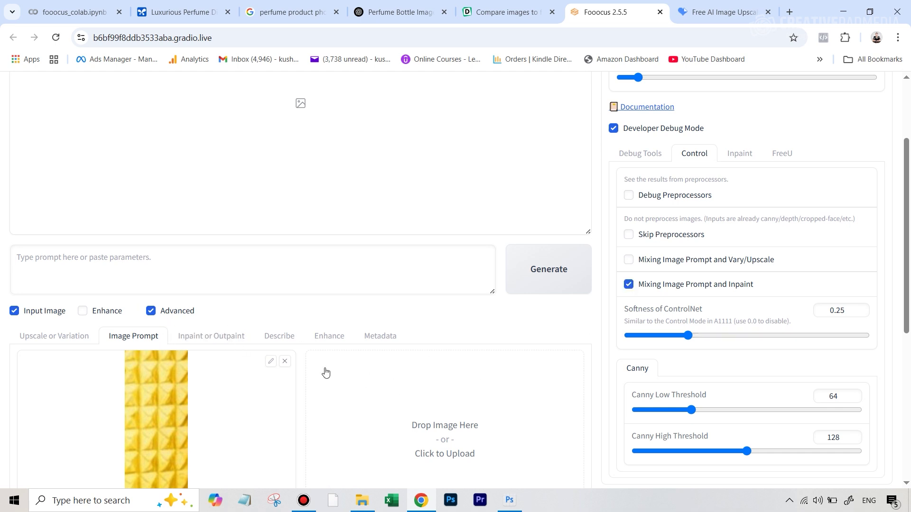
pyautogui.click(550, 269)
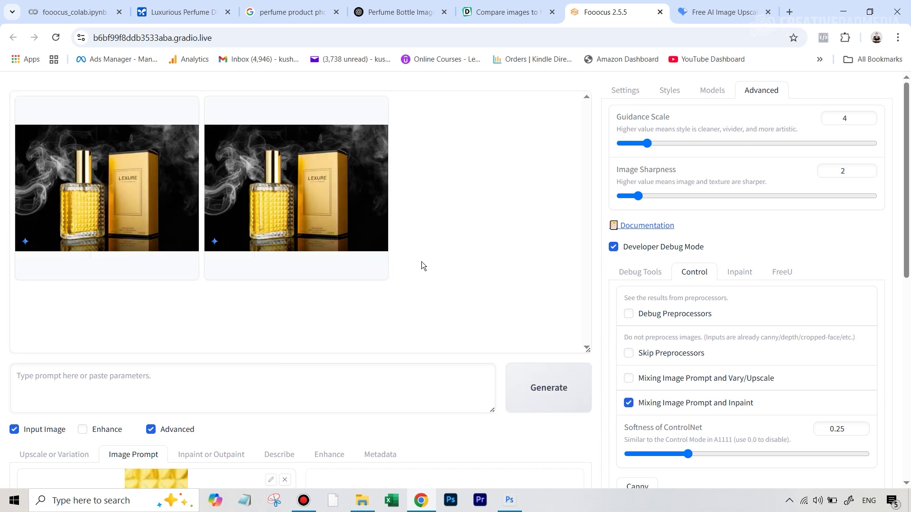
# Inspect the first generated perfume image full screen, then close the viewer
pyautogui.click(106, 190)
pyautogui.click(316, 188)
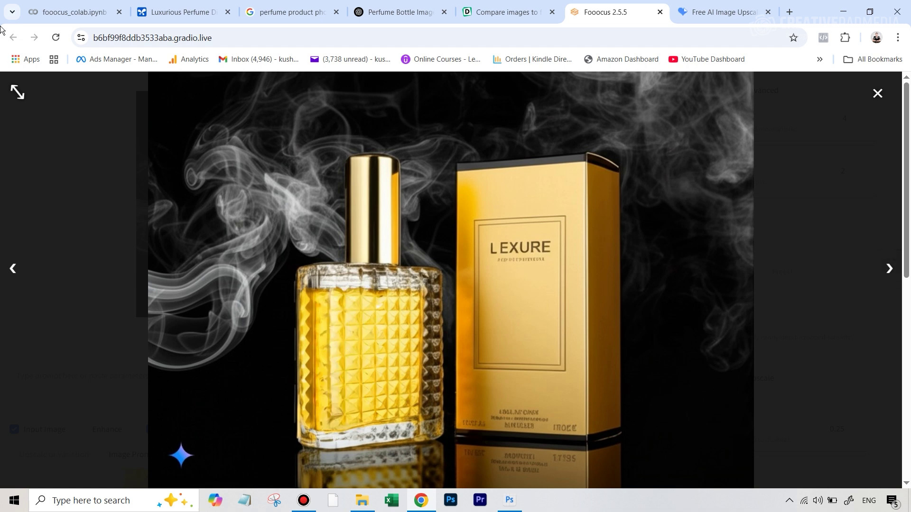
pyautogui.click(877, 93)
# Return to Fooocus Settings and switch to the iLoveIMG Upscale image page
pyautogui.scroll(-1, 708, 311)
pyautogui.scroll(-1, 710, 323)
pyautogui.scroll(1, 709, 308)
pyautogui.scroll(1, 708, 293)
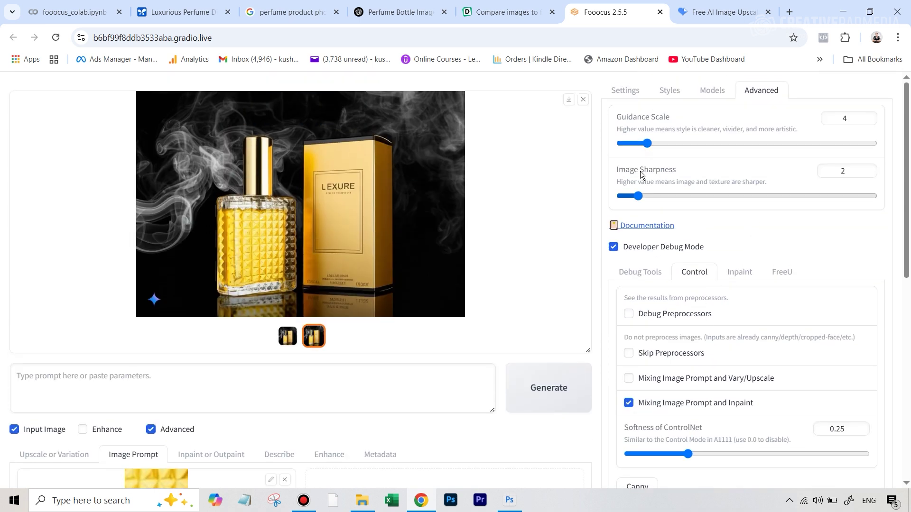
pyautogui.click(622, 91)
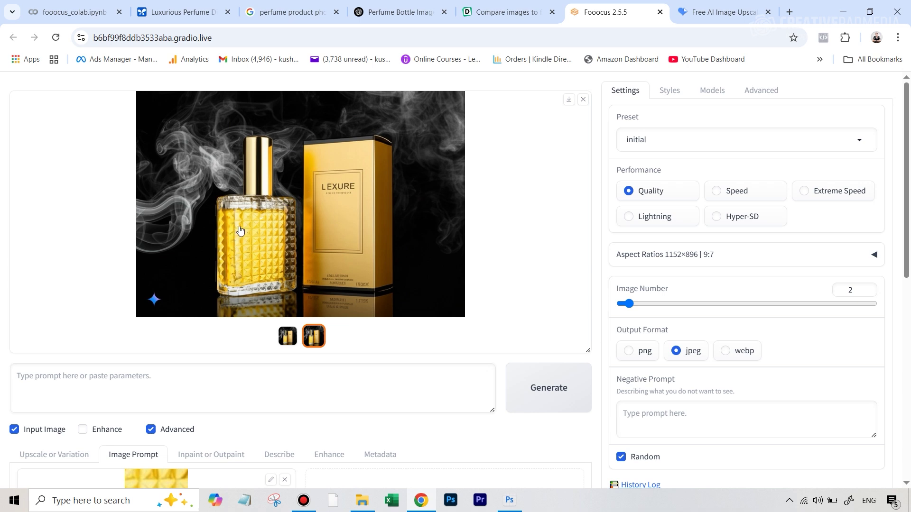
pyautogui.click(695, 9)
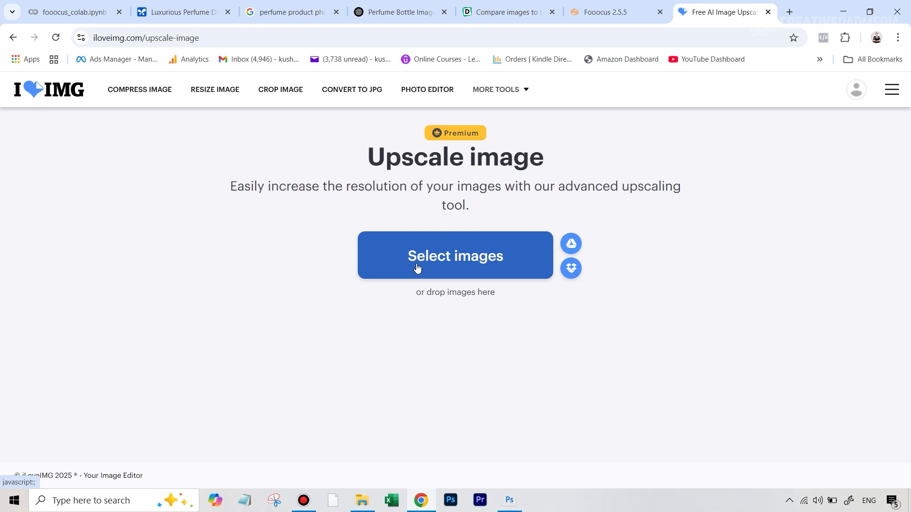
pyautogui.click(451, 256)
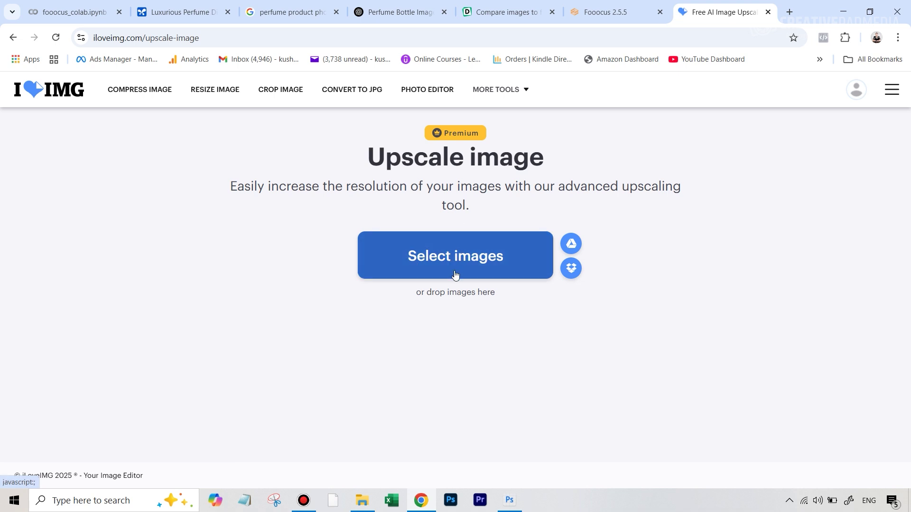